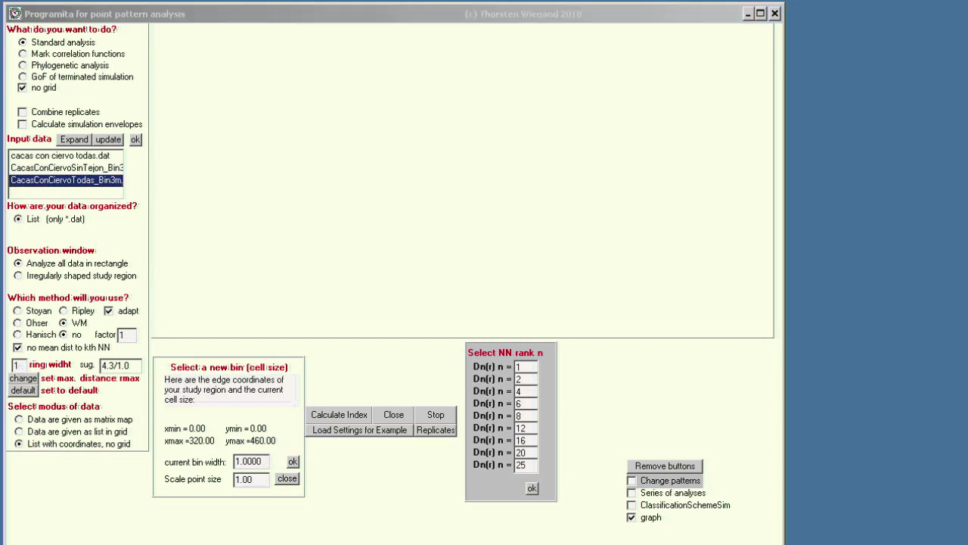
Examine the coordinates and species labels throughout CacasConCiervoTodas_Bin3m.dat, then return to the point pattern analysis
drag(967, 62, 411, 30)
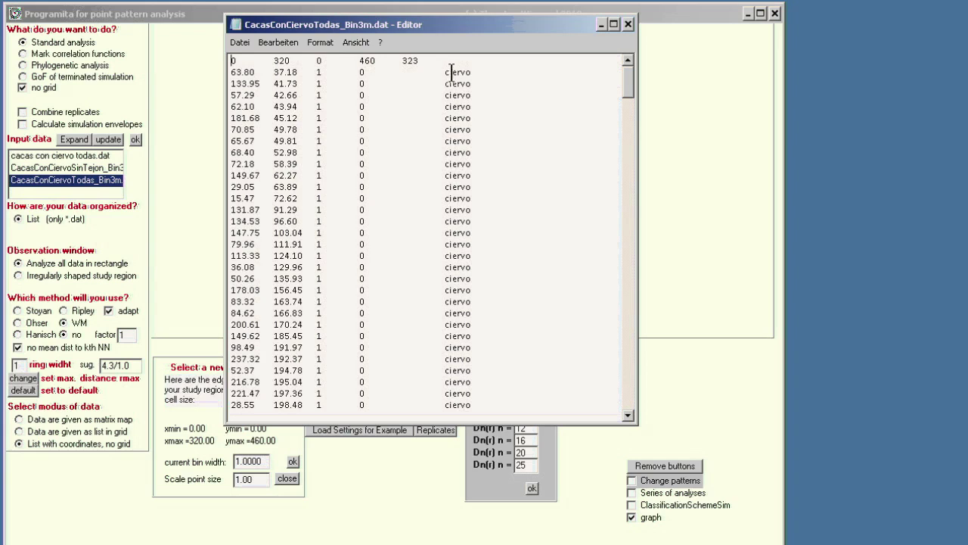
scroll(462, 106, down, 8)
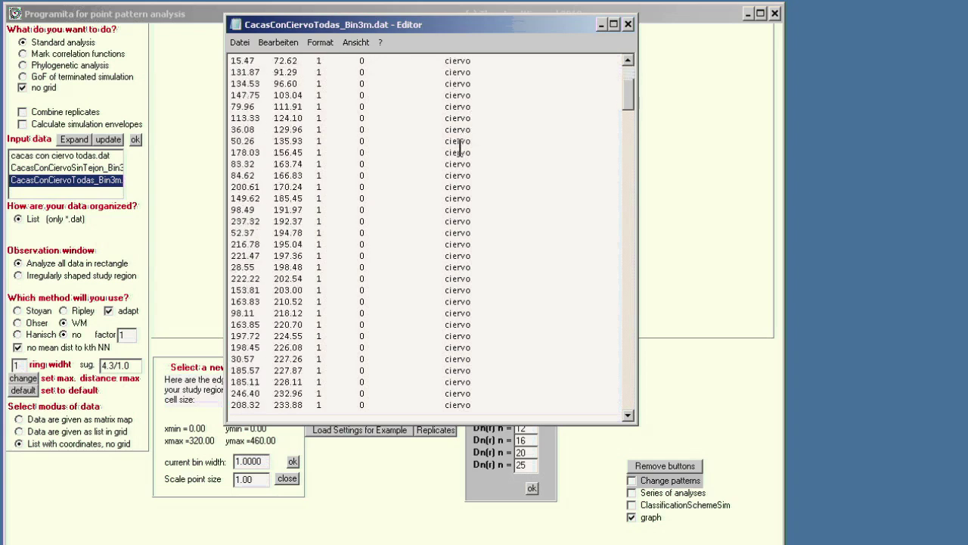
scroll(460, 149, down, 12)
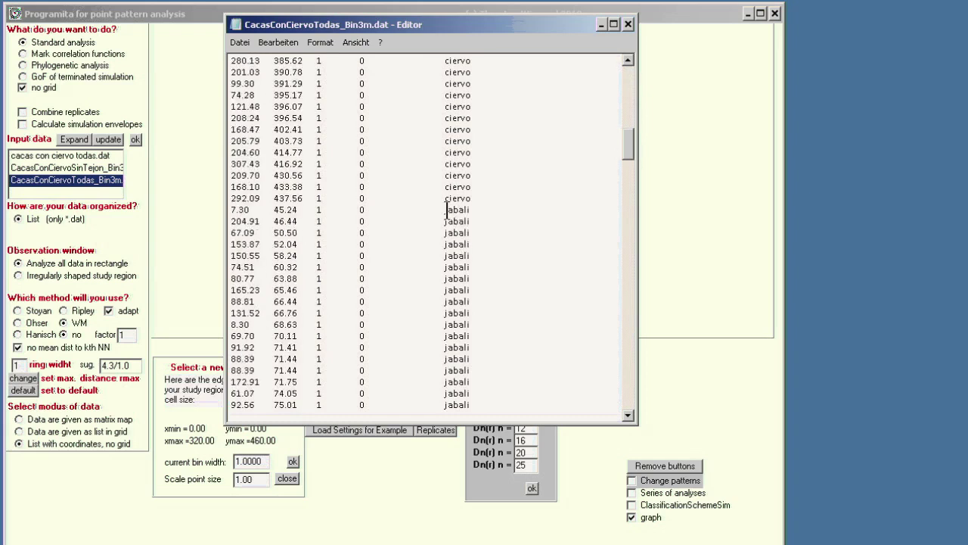
scroll(446, 210, down, 20)
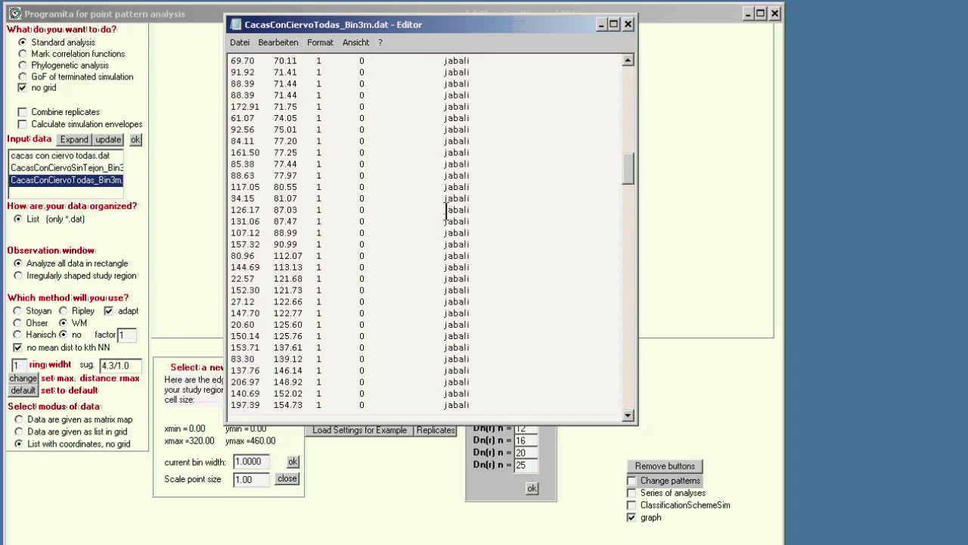
scroll(447, 211, down, 20)
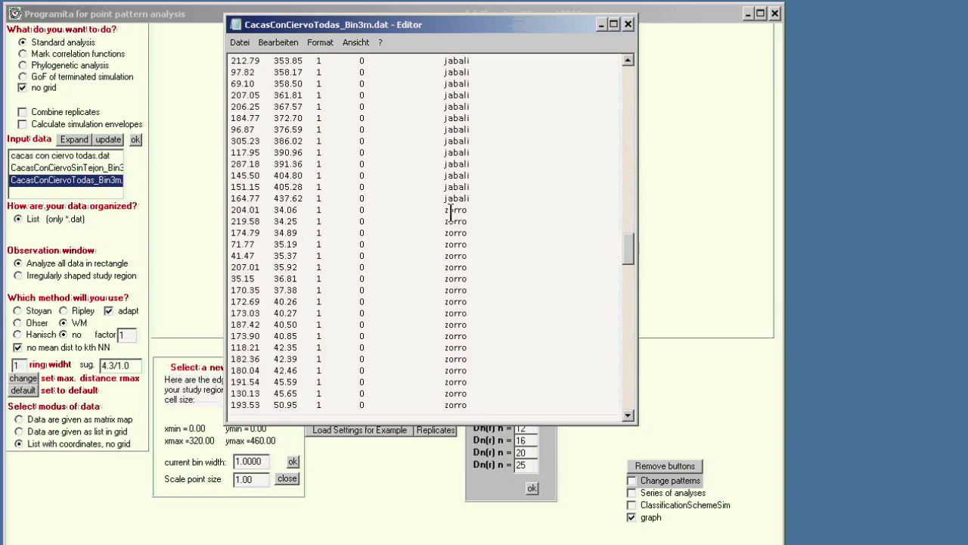
scroll(450, 211, down, 20)
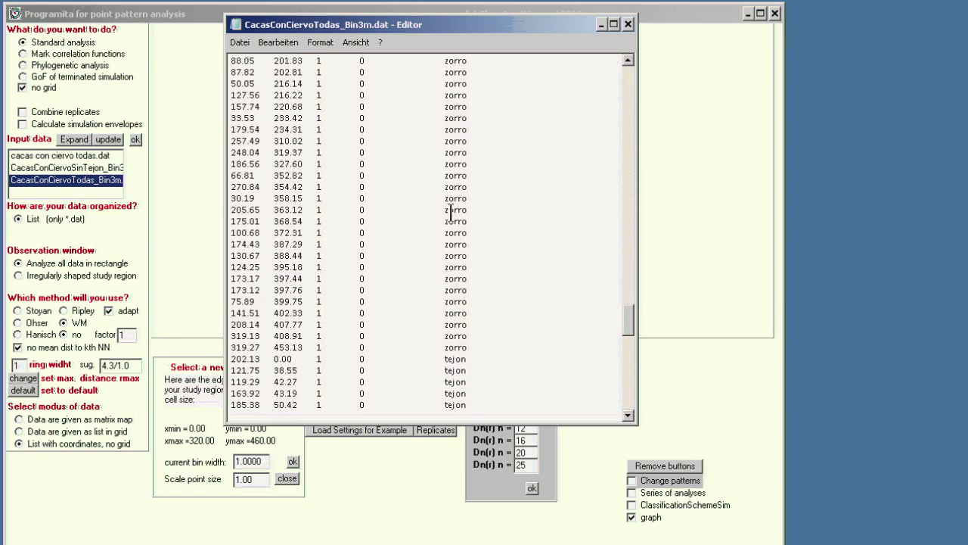
scroll(450, 212, down, 4)
scroll(469, 240, down, 1)
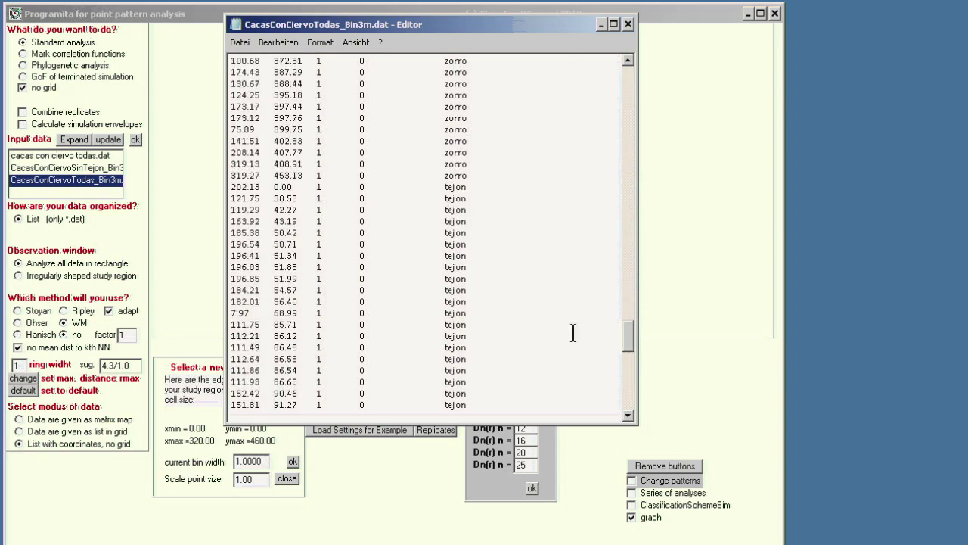
drag(629, 336, 599, 46)
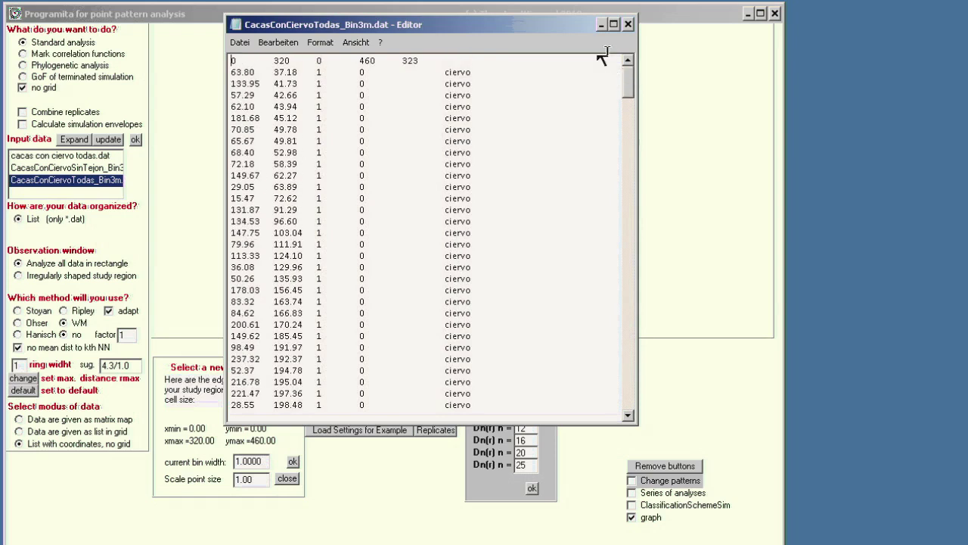
click(603, 24)
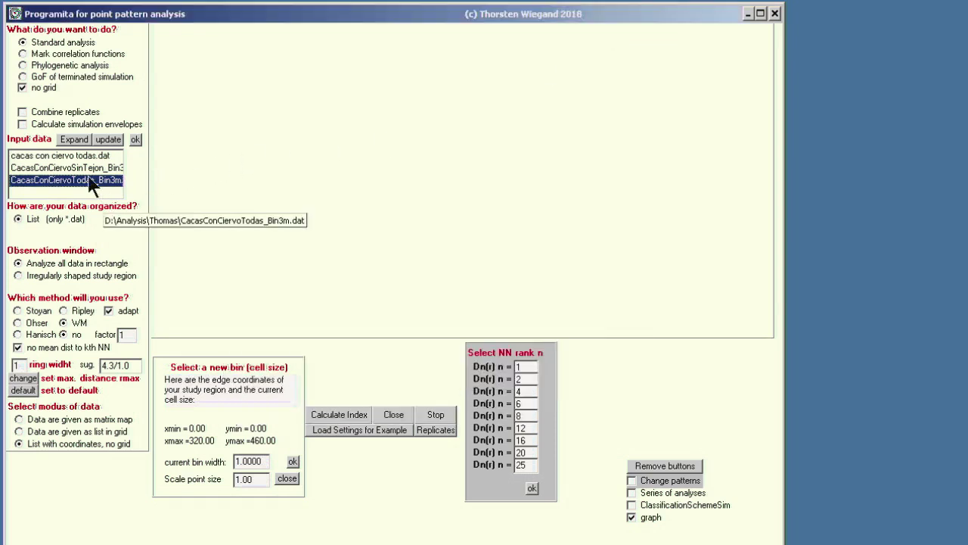
Accept the bin width of 1.0000 and calculate the index for all data in the rectangle
click(293, 462)
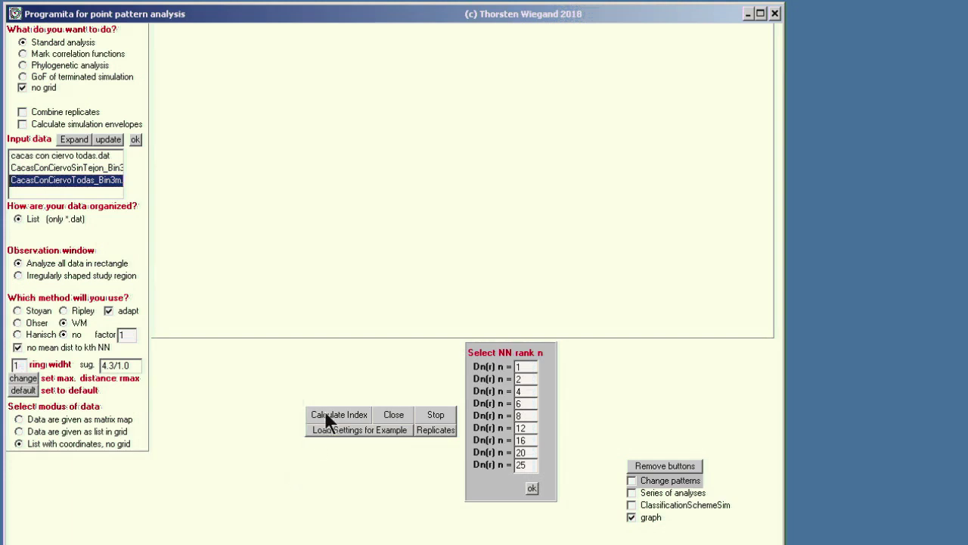
click(325, 414)
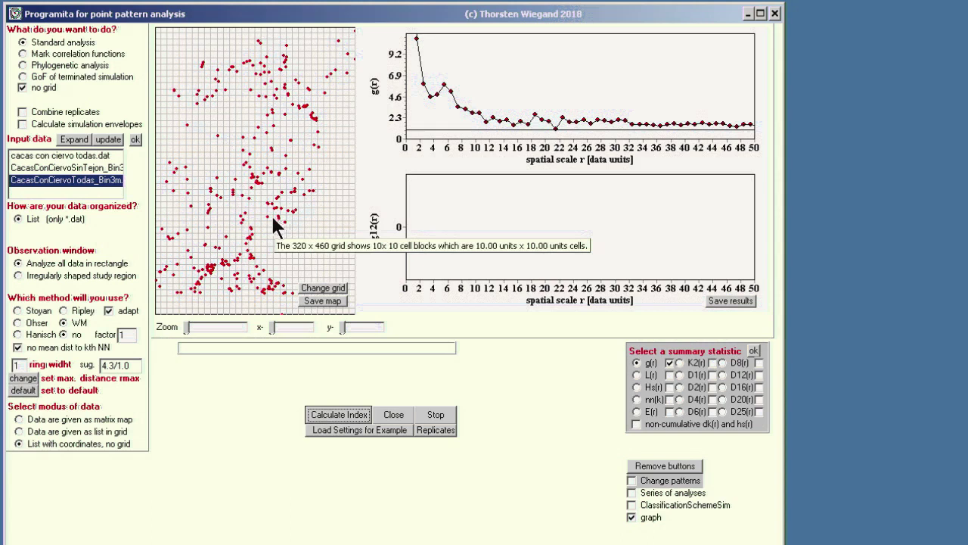
Restrict the analysis to the irregular study region from SAVera_zero_Bin3m.irr with cell size 1.0000 and recalculate the index
click(115, 275)
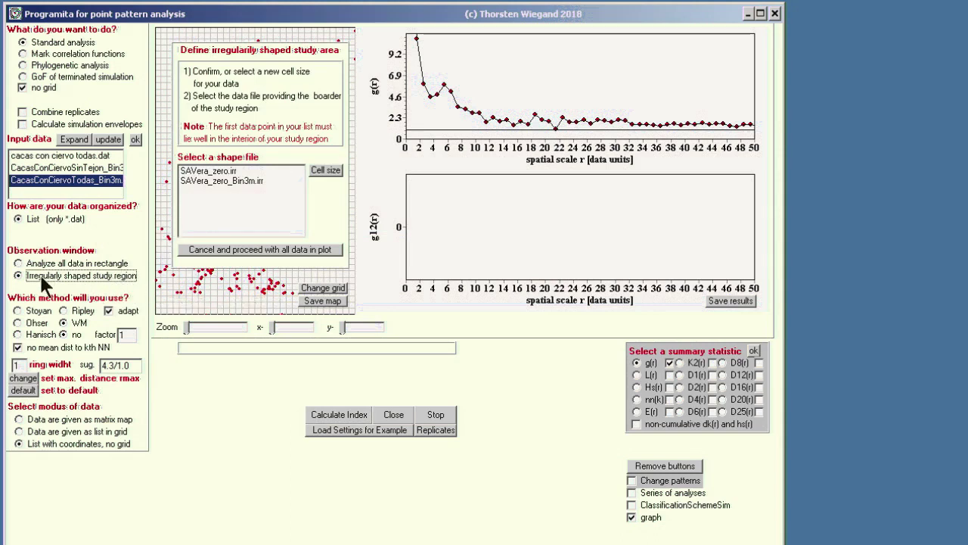
click(205, 182)
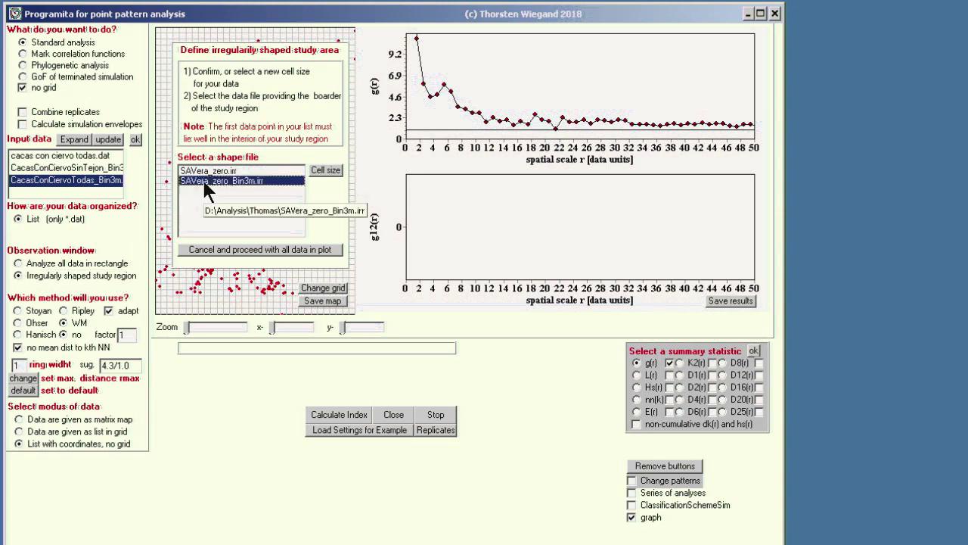
click(328, 168)
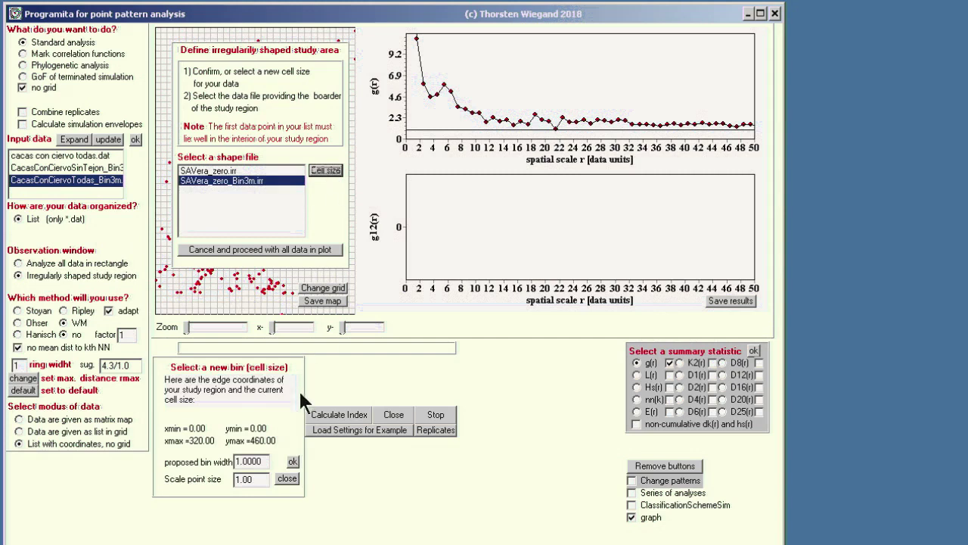
click(294, 462)
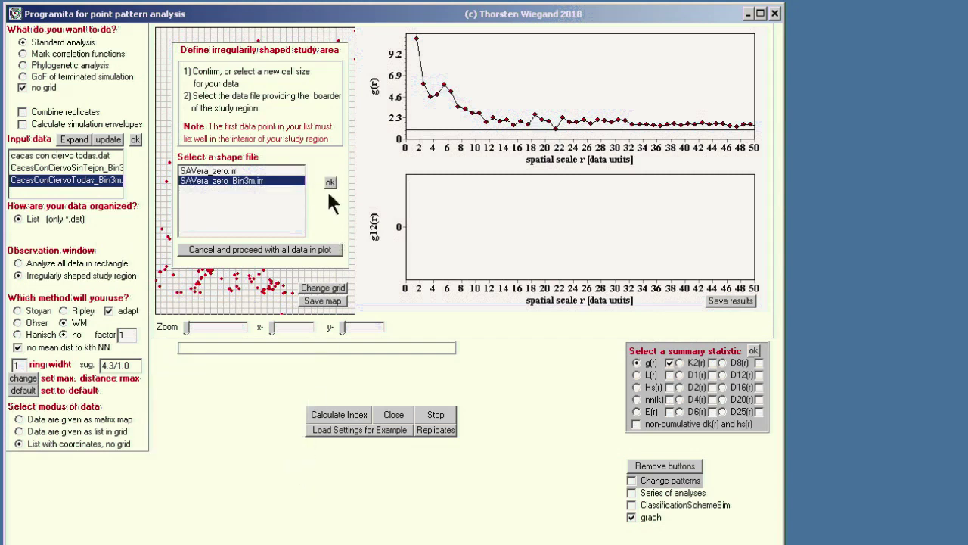
click(330, 182)
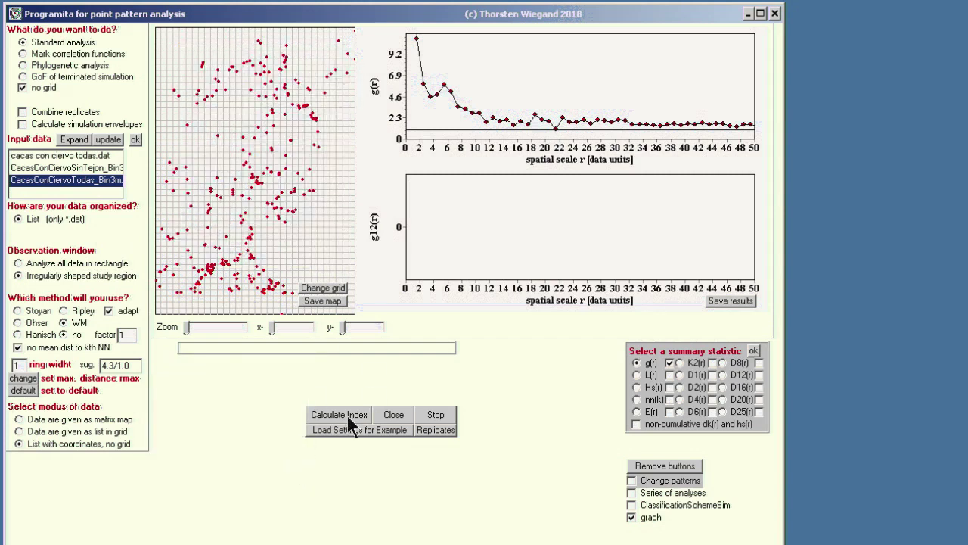
click(348, 420)
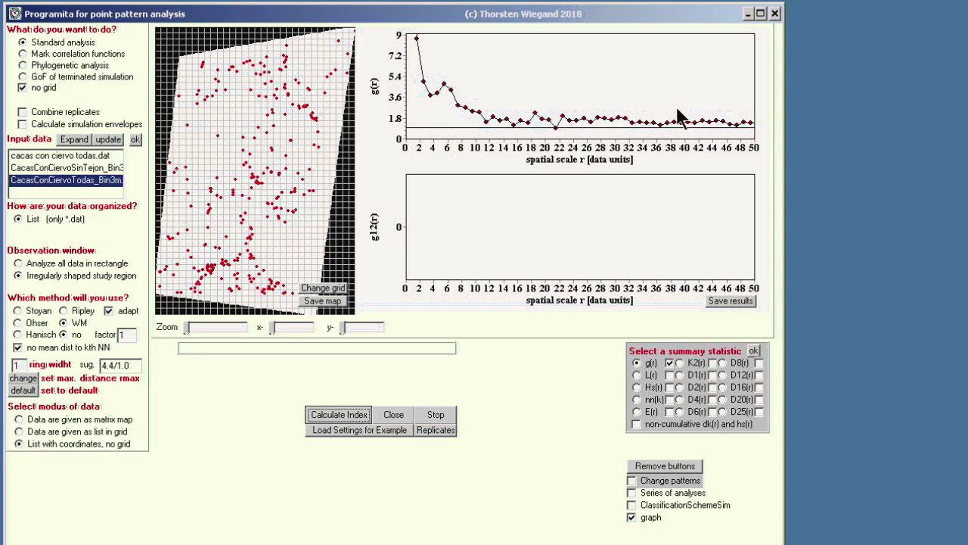
Calculate simulation envelopes for the CSR null model using 199 simulations and the 5 lowest/highest values
click(34, 125)
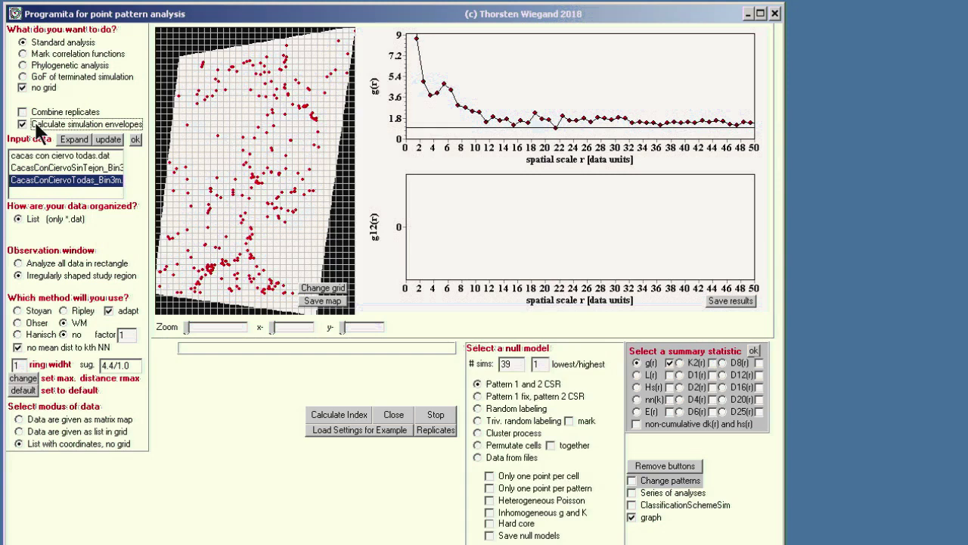
double_click(520, 364)
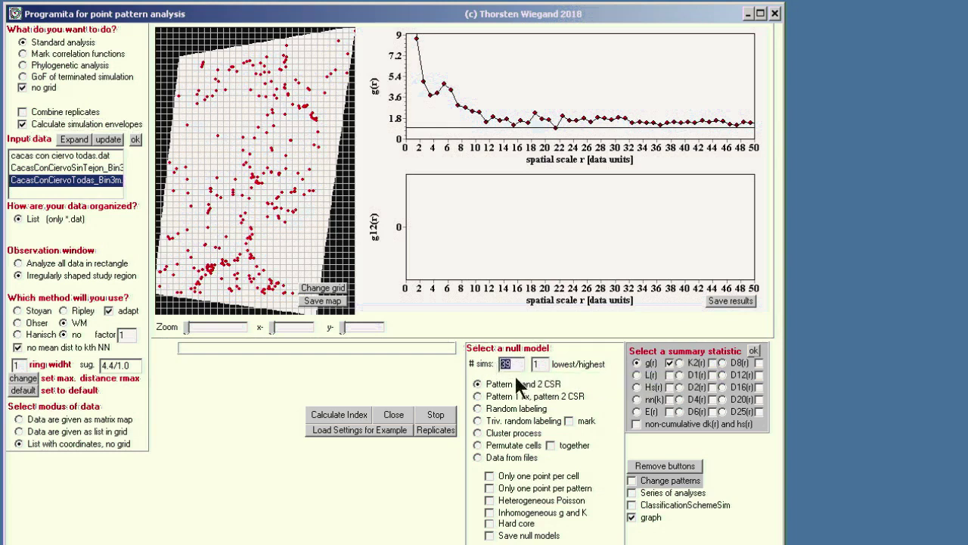
key(BackSpace)
text(199)
click(545, 364)
double_click(543, 363)
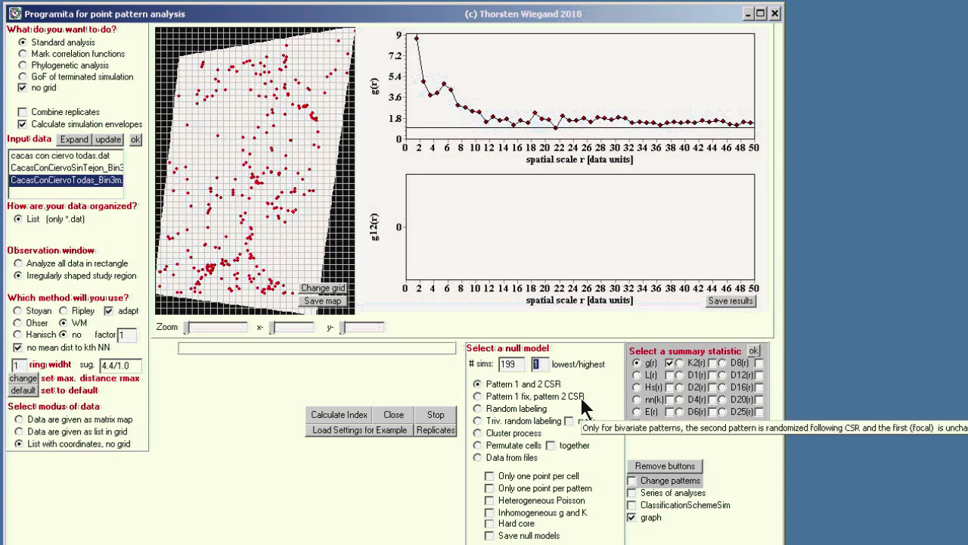
text(5)
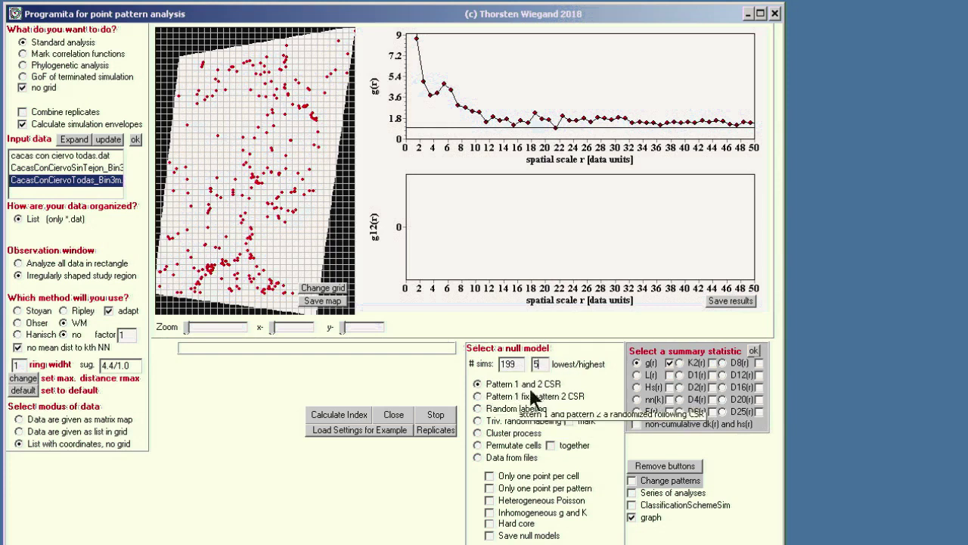
click(346, 417)
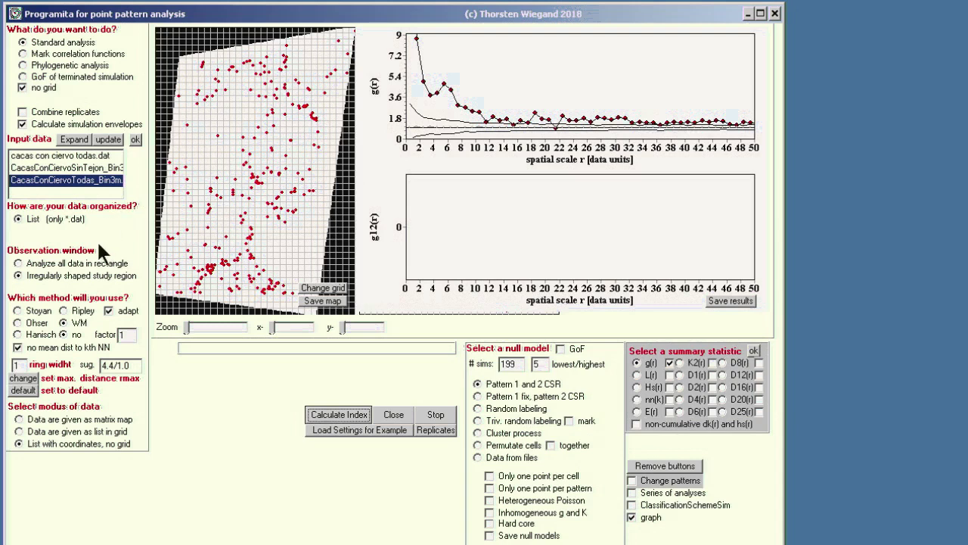
Fit a univariate double-cluster process to the data with the automated procedure, using r0 = 1 and rmax = 40
click(477, 433)
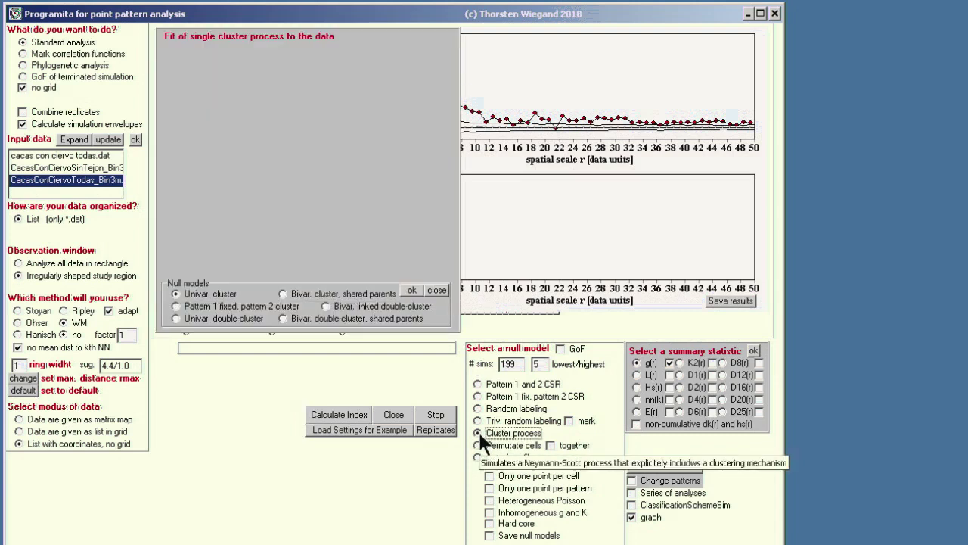
click(201, 318)
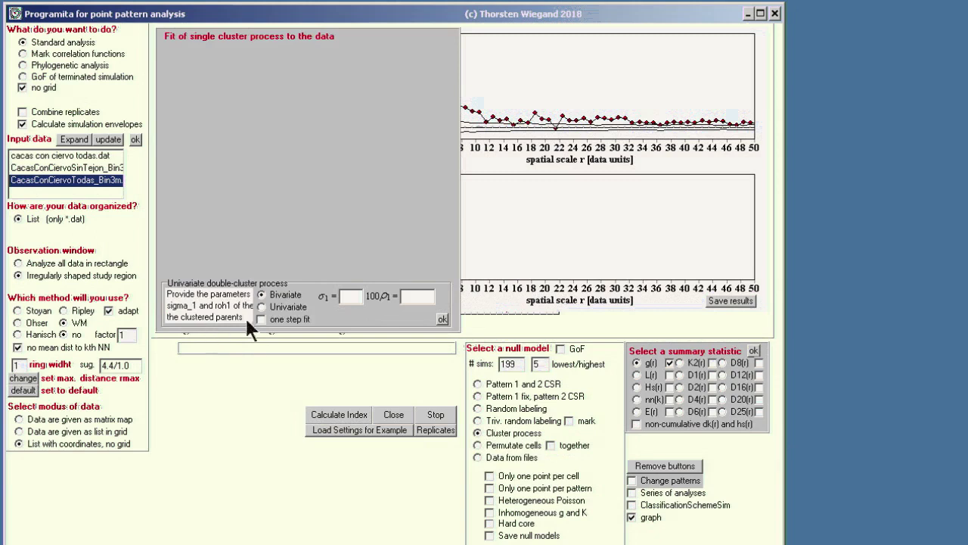
click(271, 308)
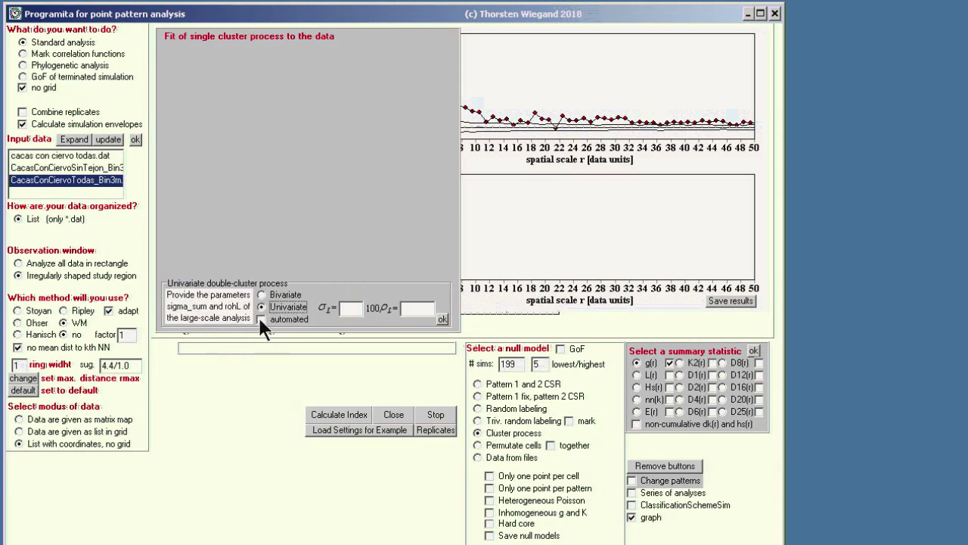
click(261, 319)
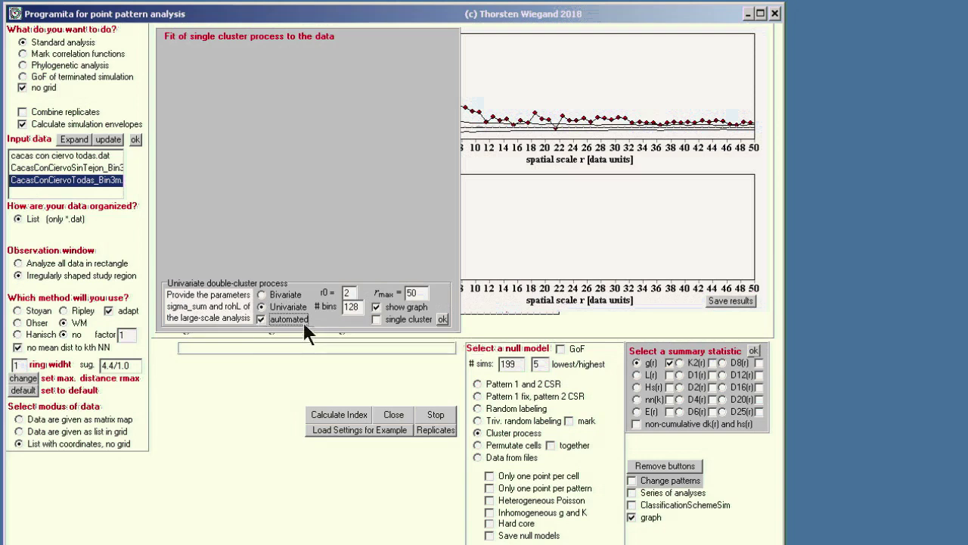
double_click(350, 292)
text(1)
drag(409, 301, 405, 295)
click(443, 318)
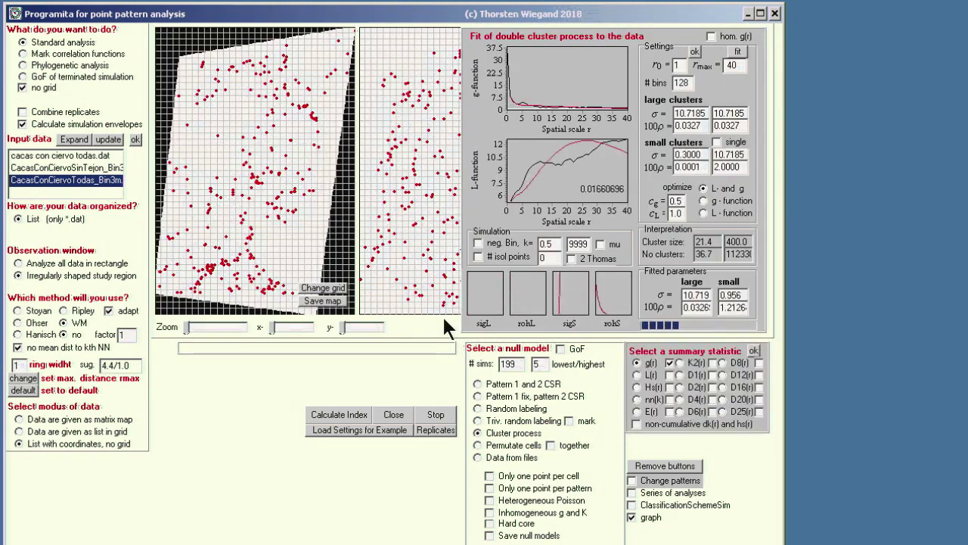
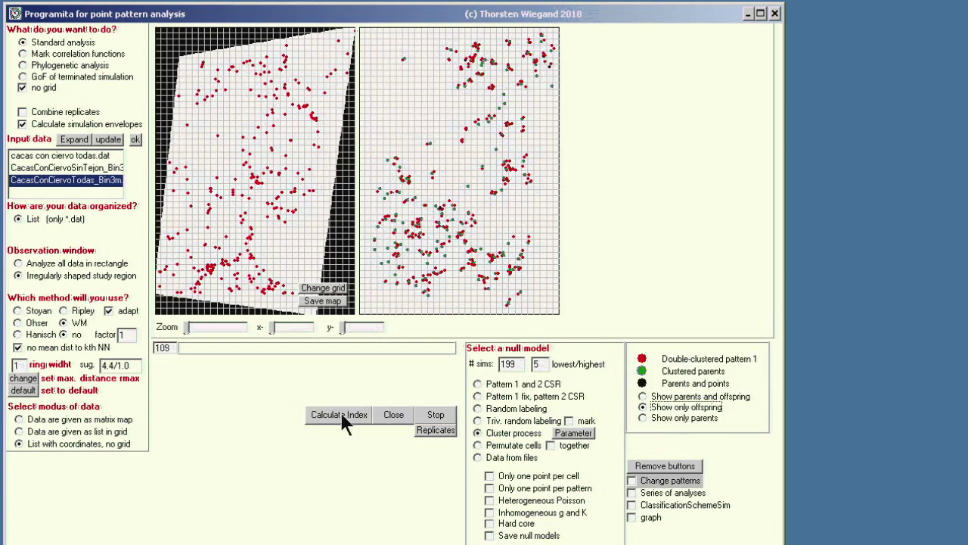
Calculate the simulation envelopes for the fitted double-cluster null model with the live pattern graph turned off
click(632, 517)
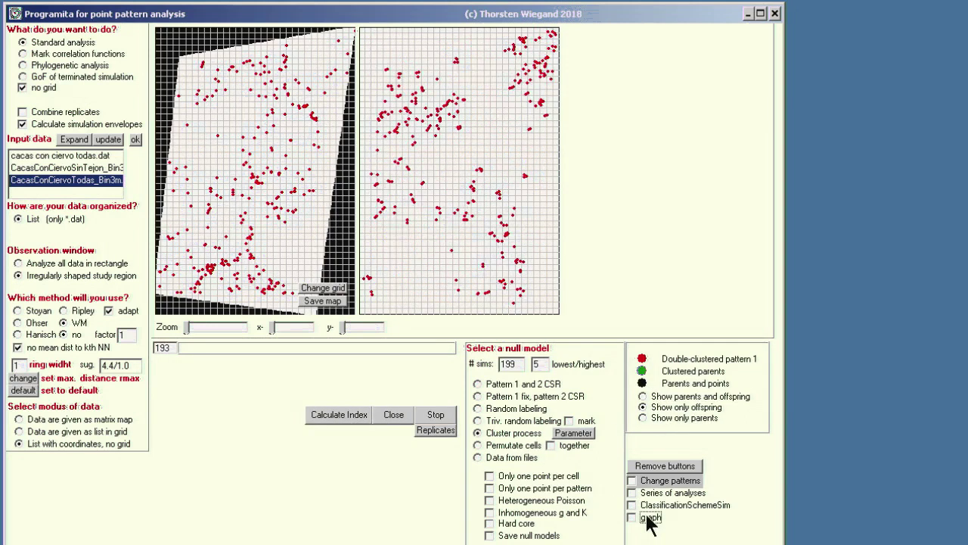
click(343, 416)
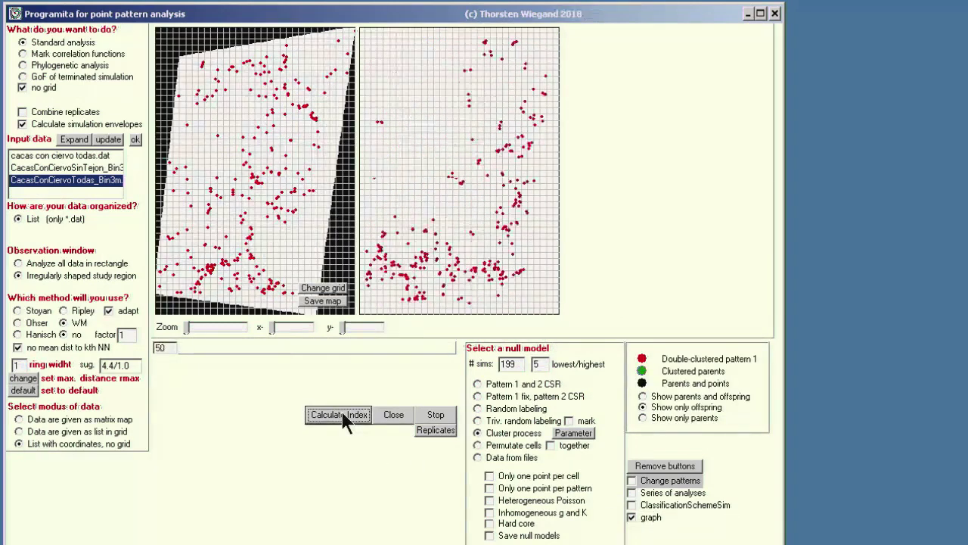
click(650, 521)
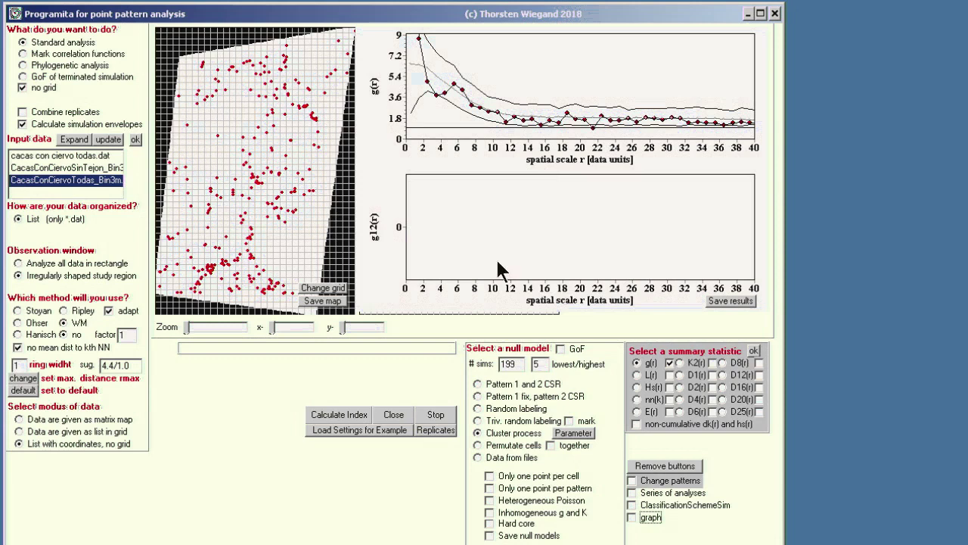
Display the L(r) and Hs(r) summary statistics for the double-cluster simulations
click(652, 376)
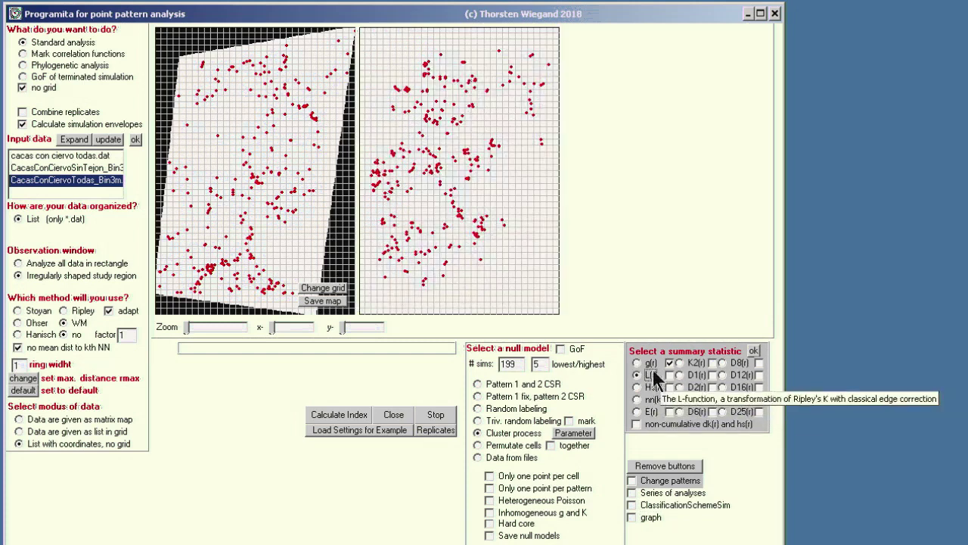
click(754, 351)
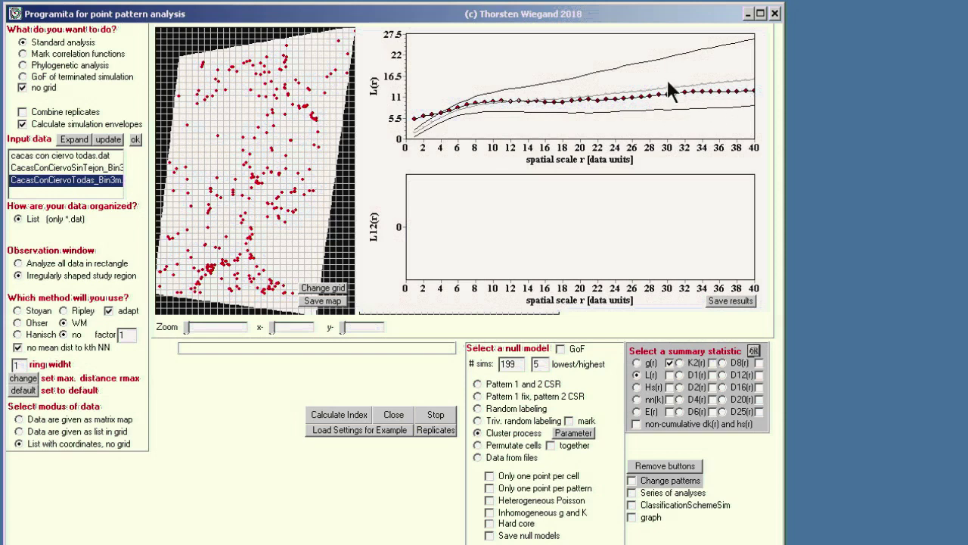
click(637, 386)
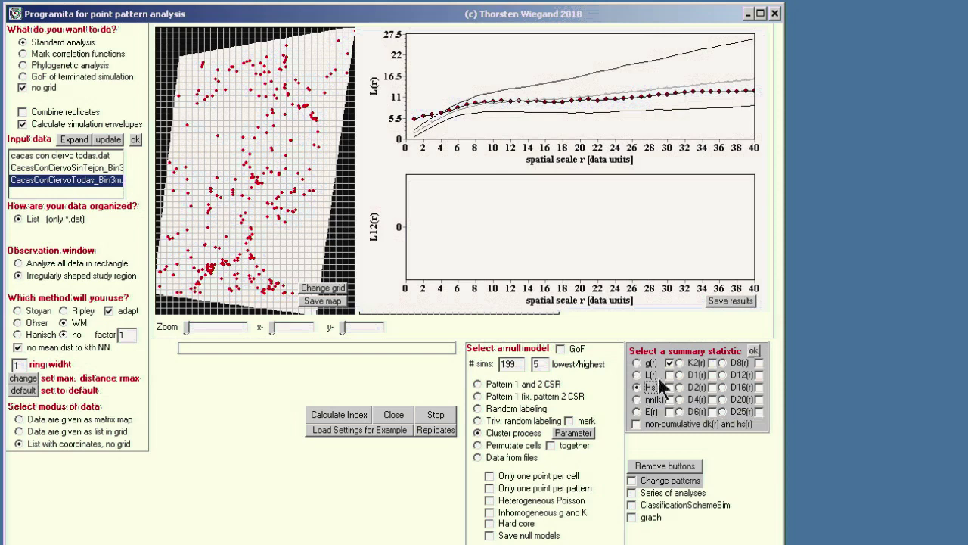
click(755, 350)
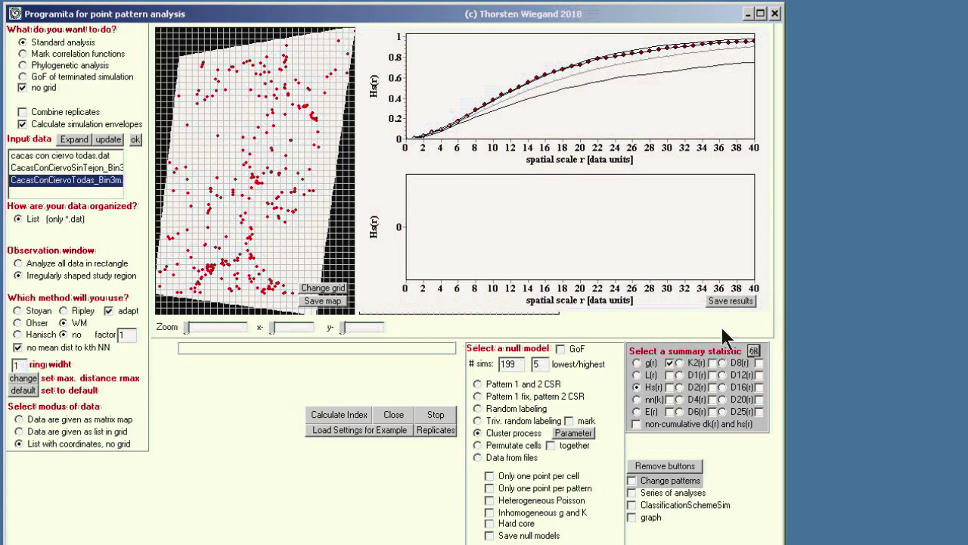
Display the D1(r) summary statistic for the double-cluster simulations, then return to g(r)
click(681, 375)
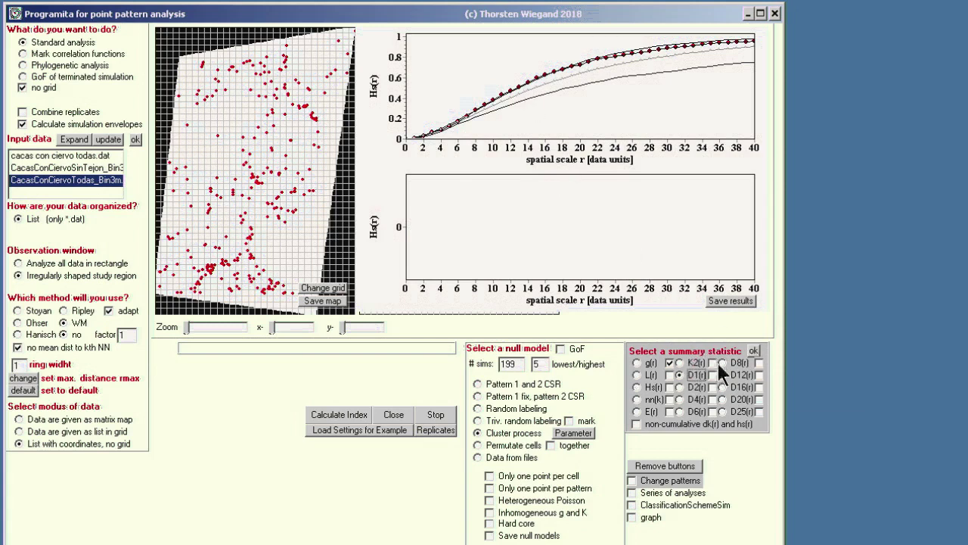
click(756, 350)
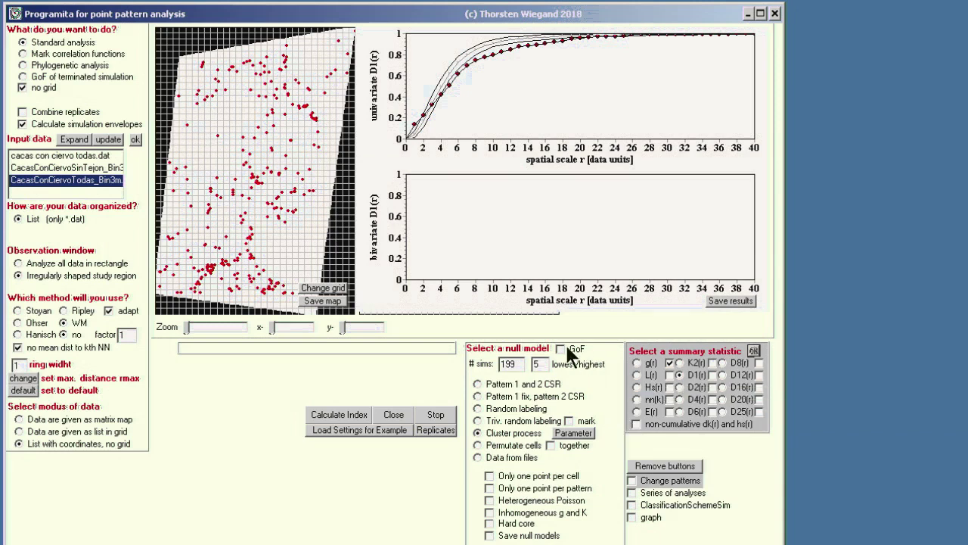
click(638, 363)
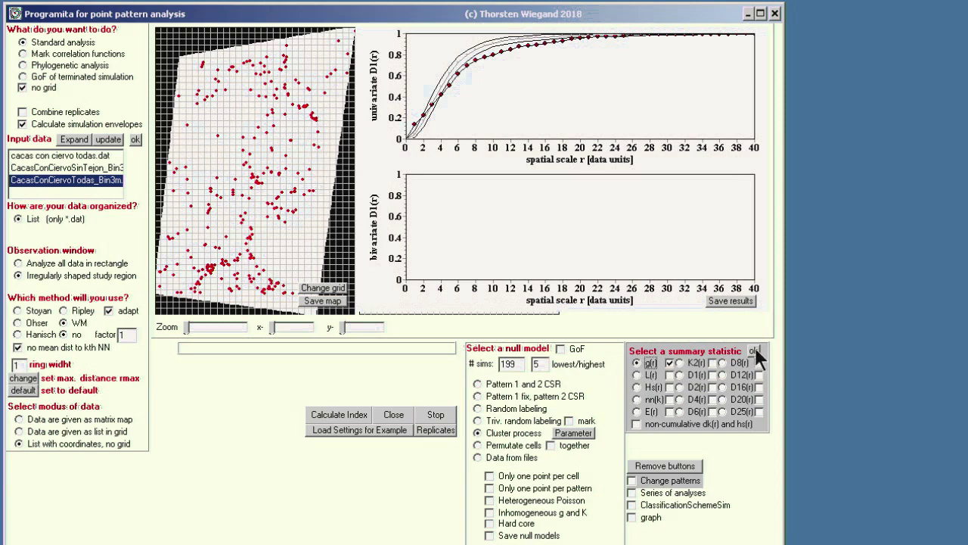
click(754, 348)
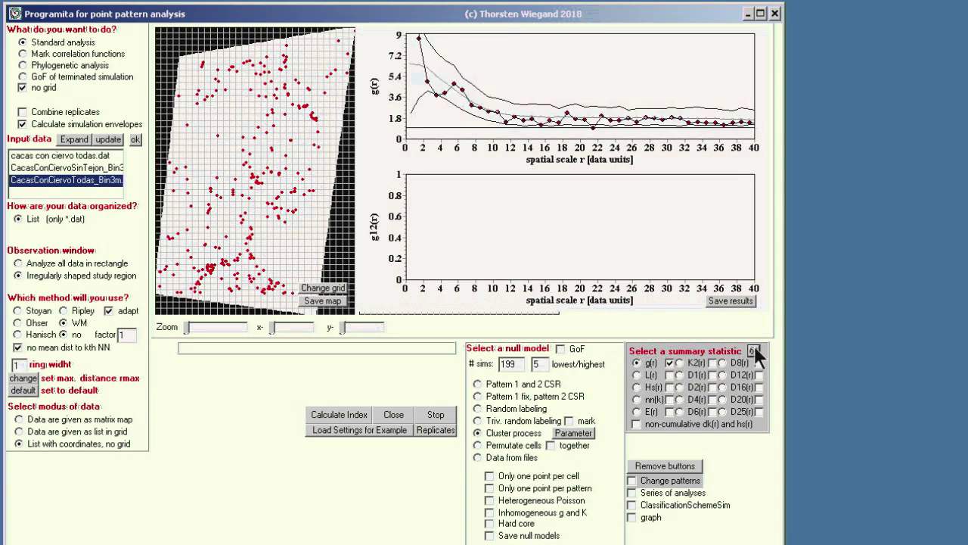
Run the univariate goodness-of-fit rank test on g(r) using the student transformation of residuals
click(572, 347)
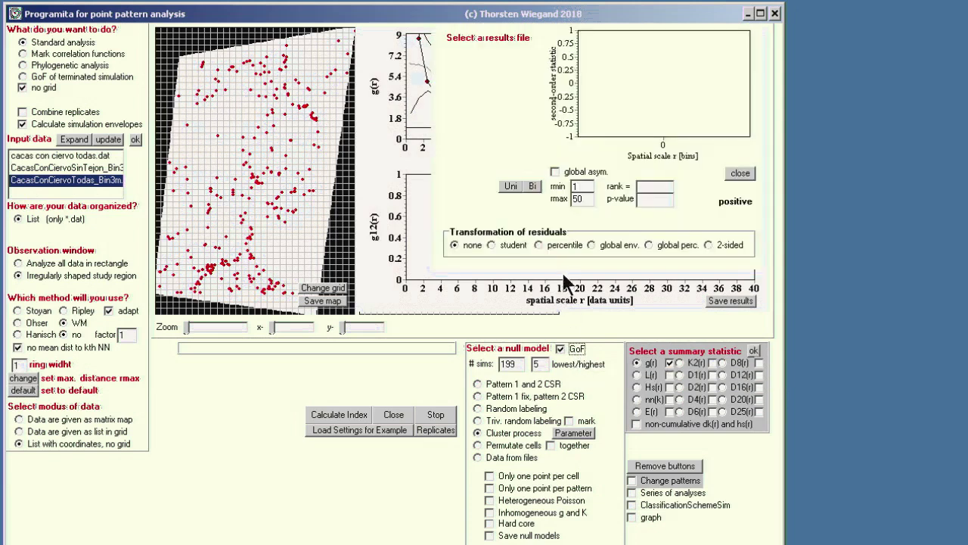
click(511, 186)
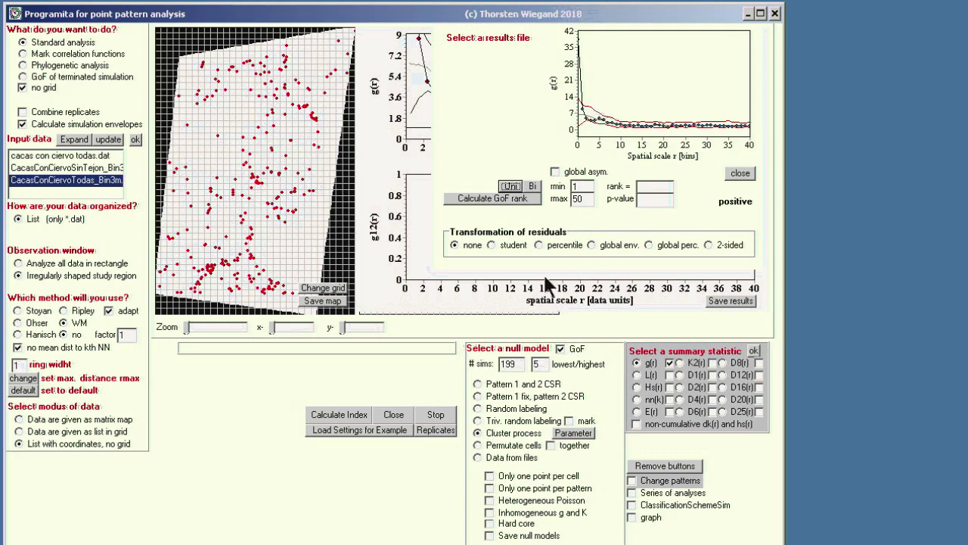
click(504, 245)
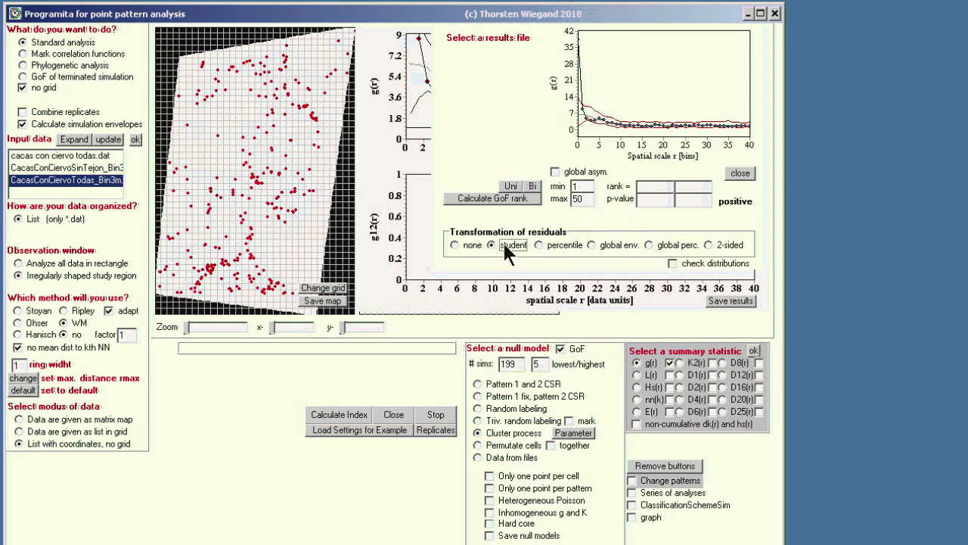
click(511, 186)
click(511, 197)
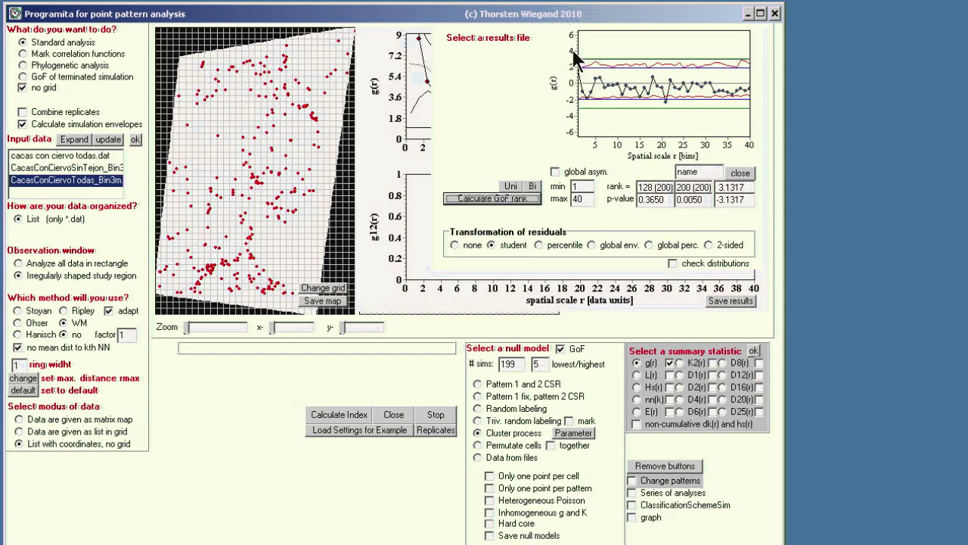
mouse_move(577, 67)
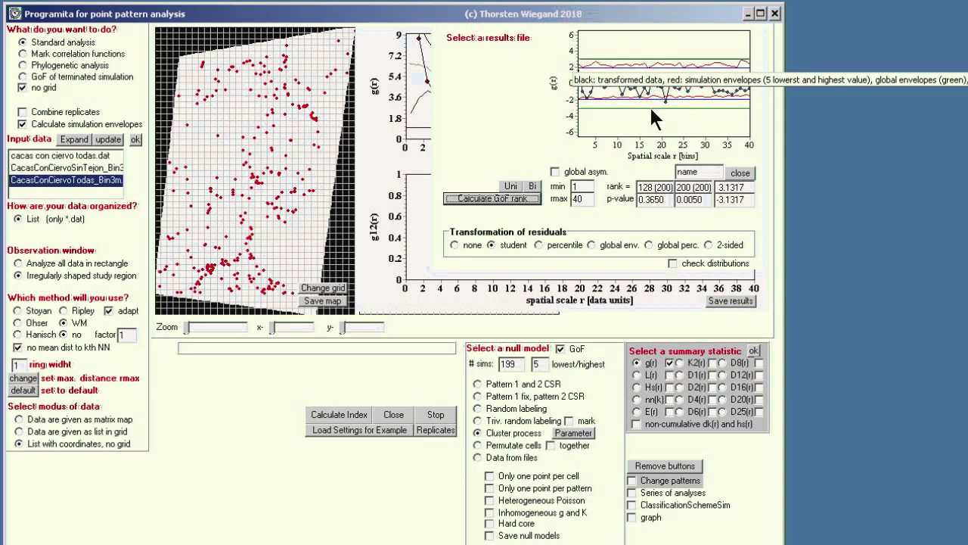
Recalculate the g(r) goodness-of-fit rank with the global envelope transformation, then close the test
click(599, 246)
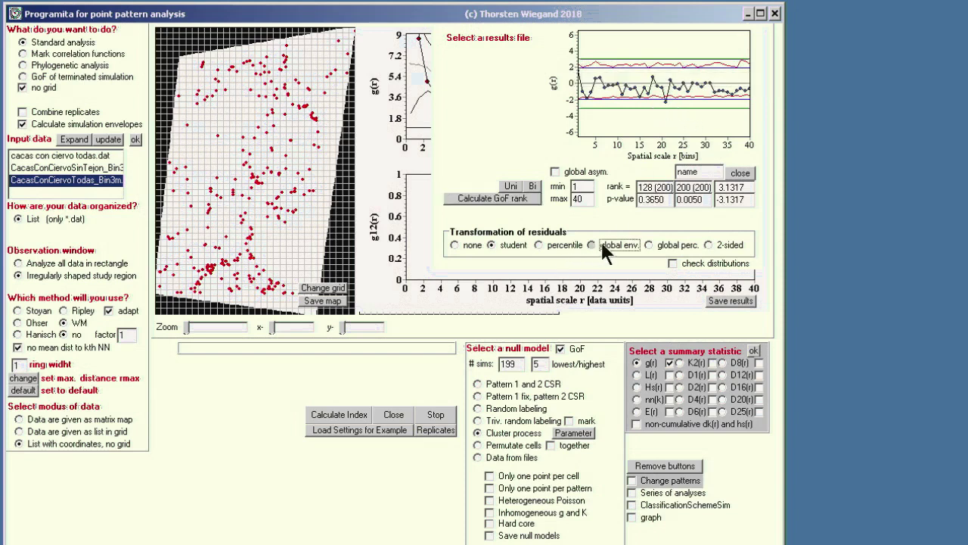
click(514, 200)
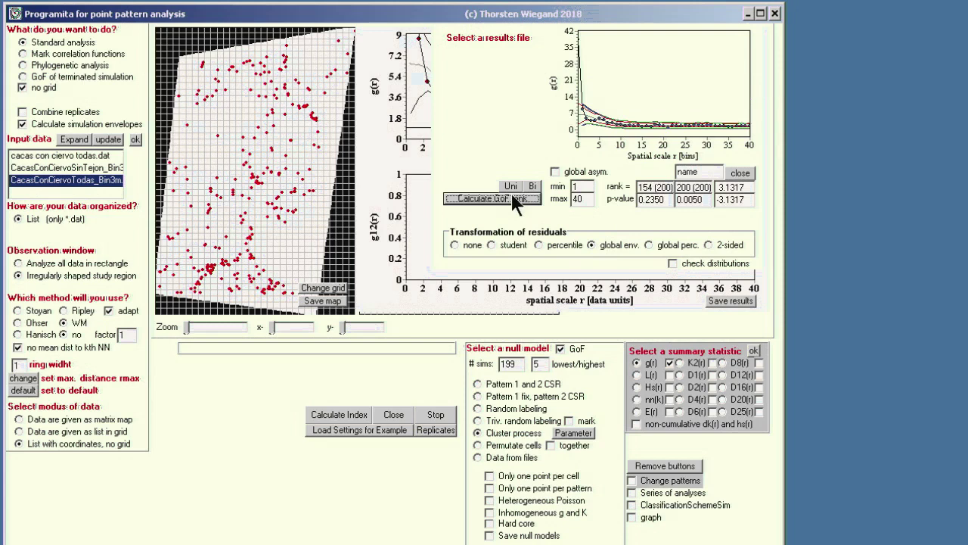
mouse_move(600, 126)
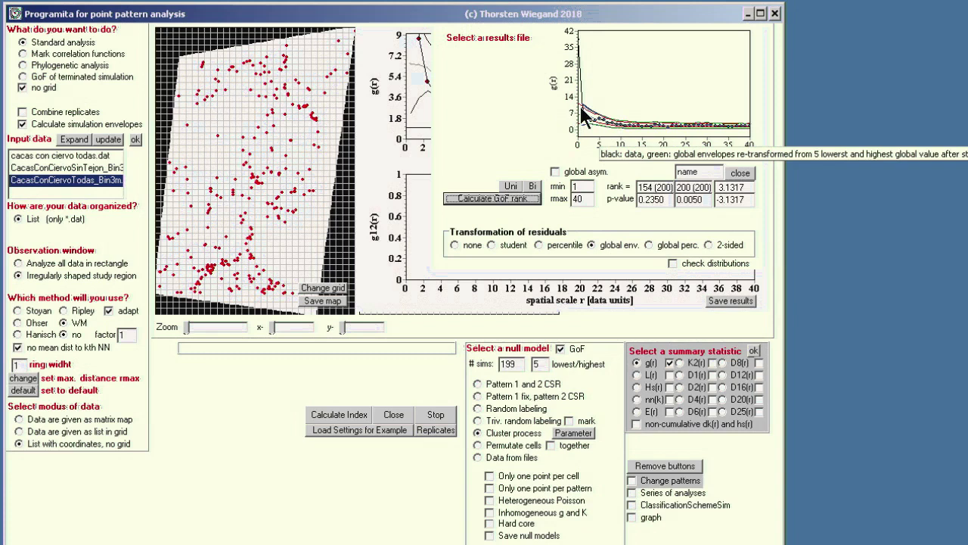
click(741, 173)
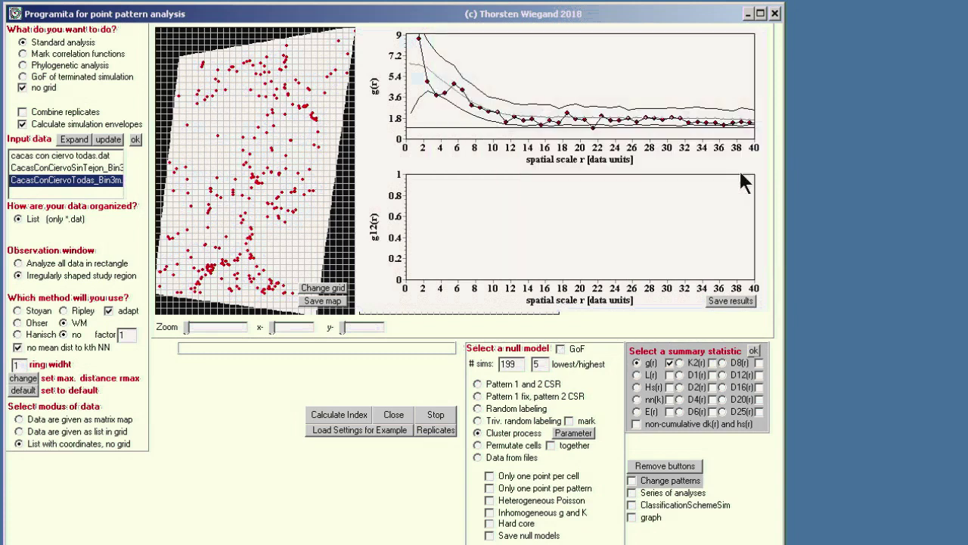
Calculate g(r) for the data file CacasConCiervoSinTejon_Bin3m.dat without simulation envelopes
click(79, 168)
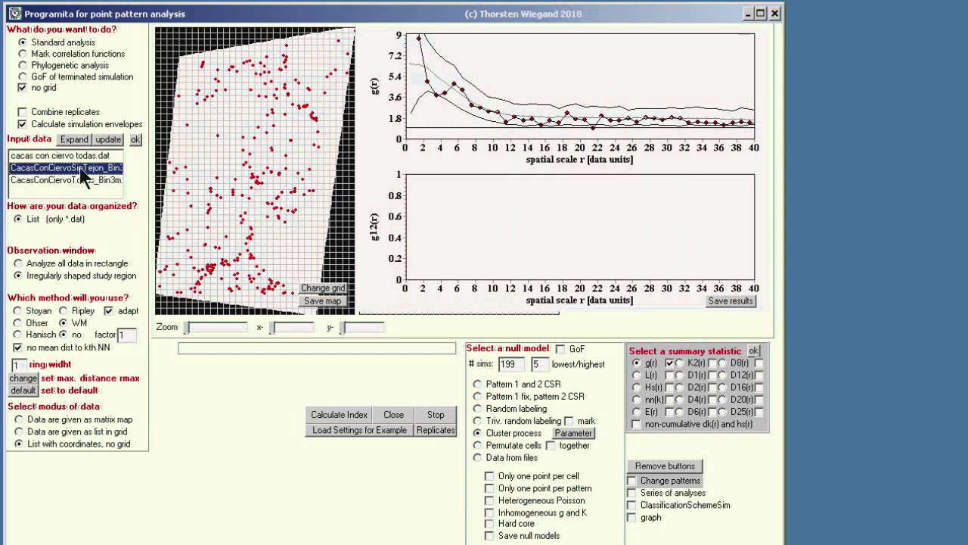
click(55, 123)
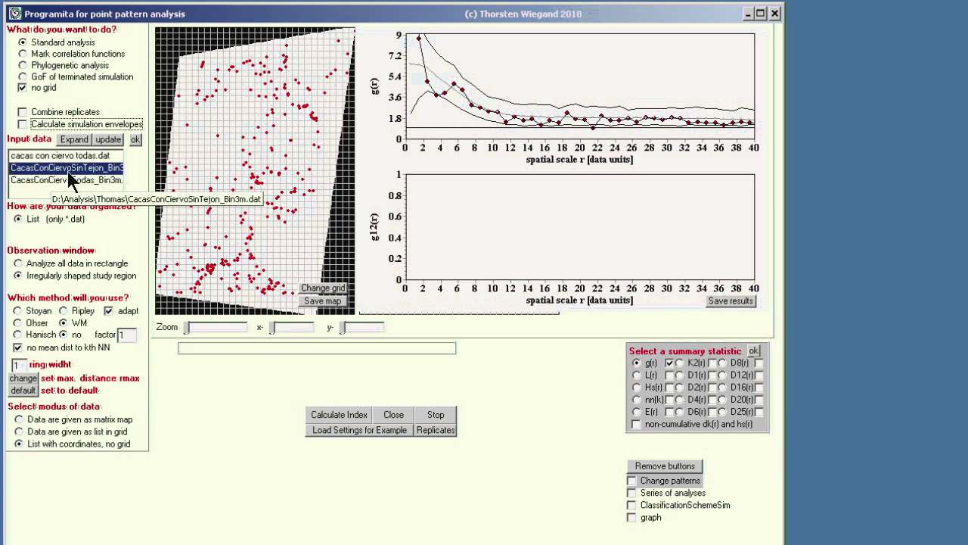
click(334, 413)
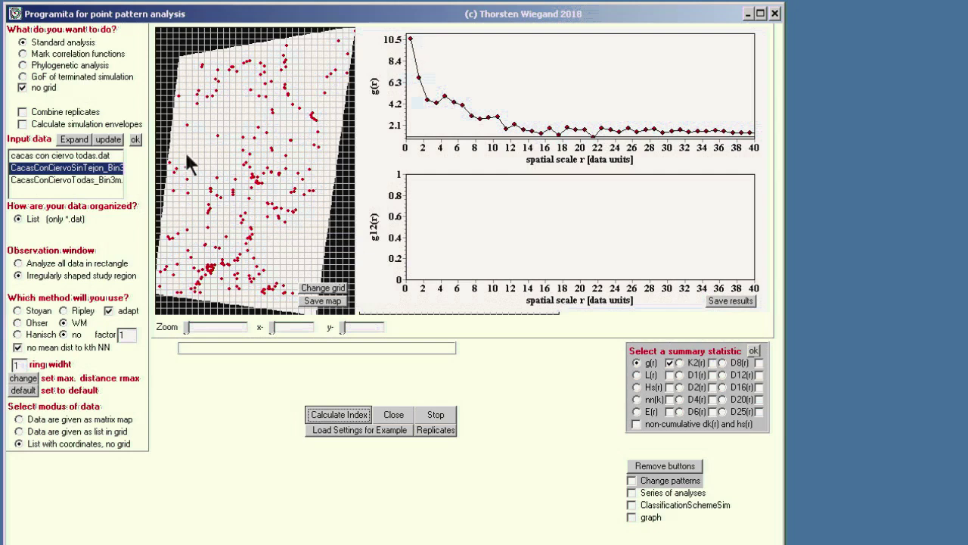
Re-enable simulation envelopes and fit a univariate double-cluster process with the automated procedure, using r0 = 1 and rmax = 40
click(32, 125)
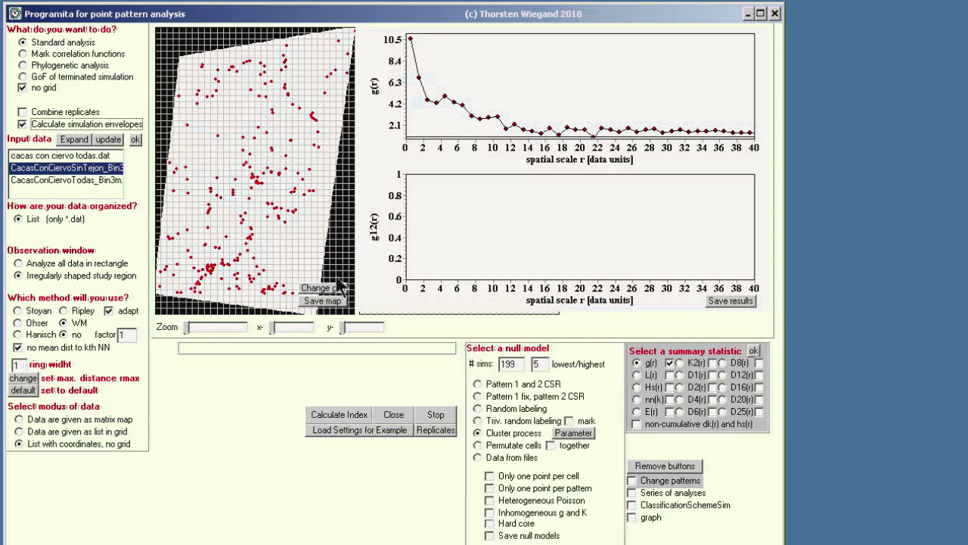
click(486, 427)
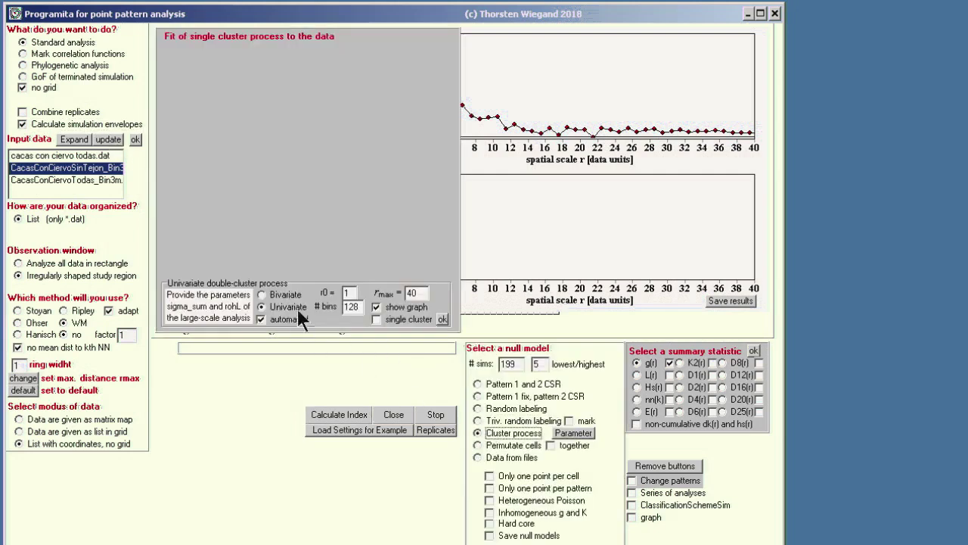
click(443, 318)
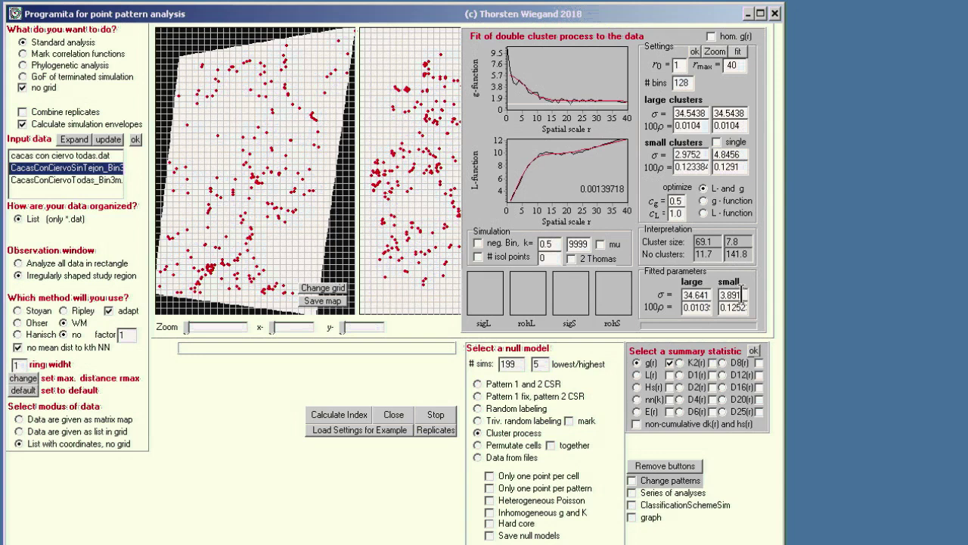
mouse_move(715, 258)
click(696, 51)
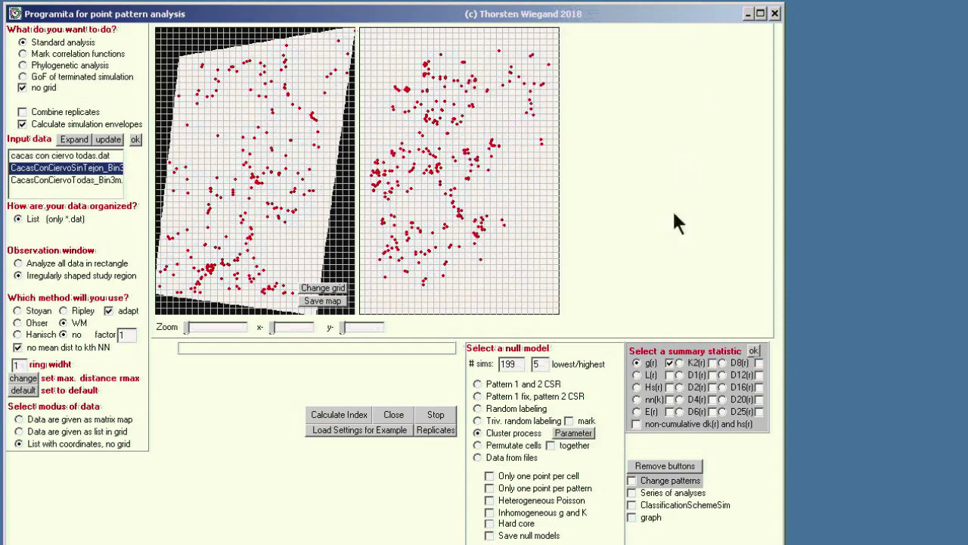
Calculate the envelopes of the refitted double-cluster null model from 199 simulations, enabling the graph option during the run
click(347, 417)
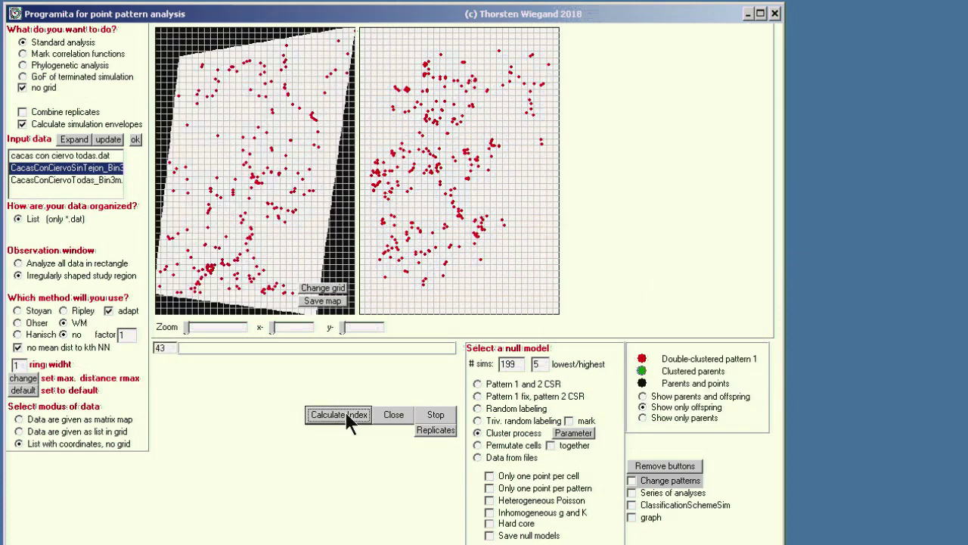
click(644, 519)
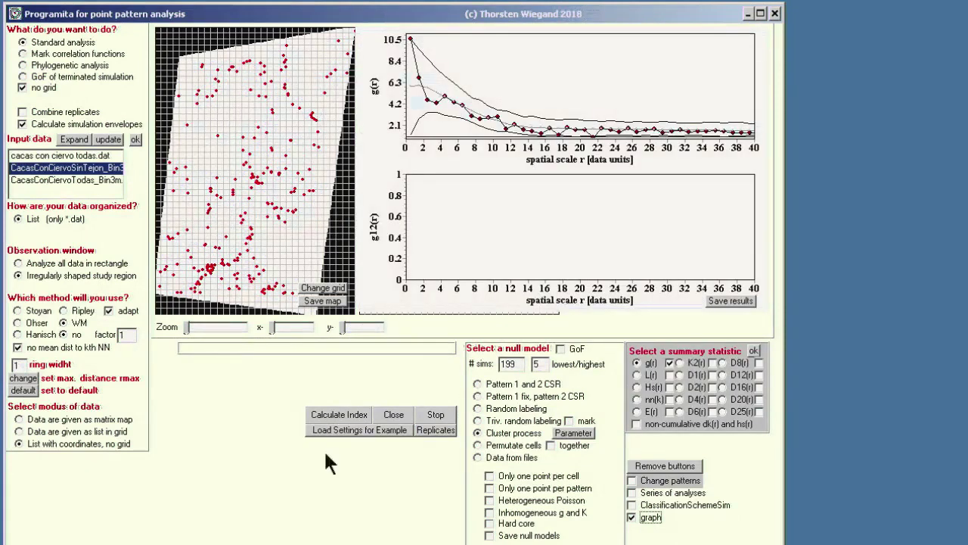
Calculate the goodness-of-fit rank of the new univariate g(r) results with studentized residuals
click(572, 349)
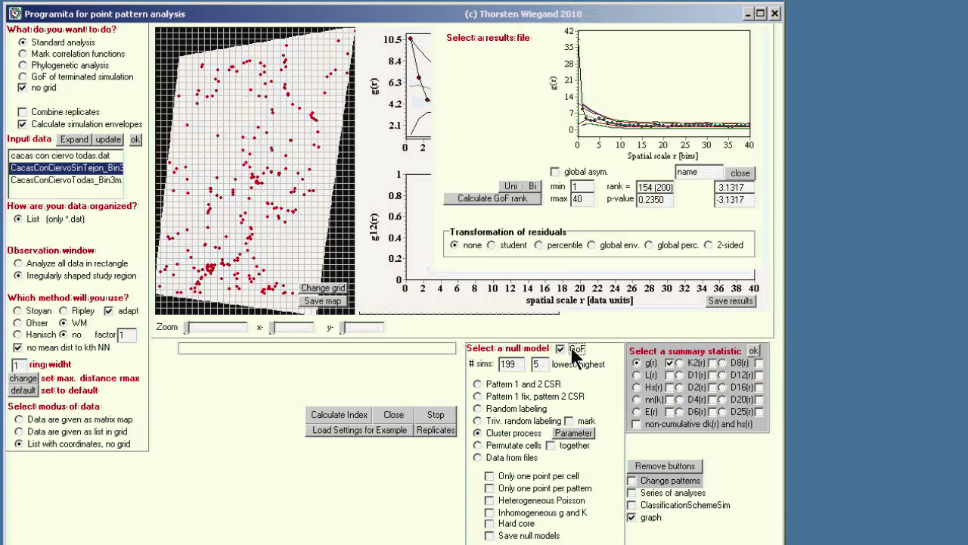
click(493, 245)
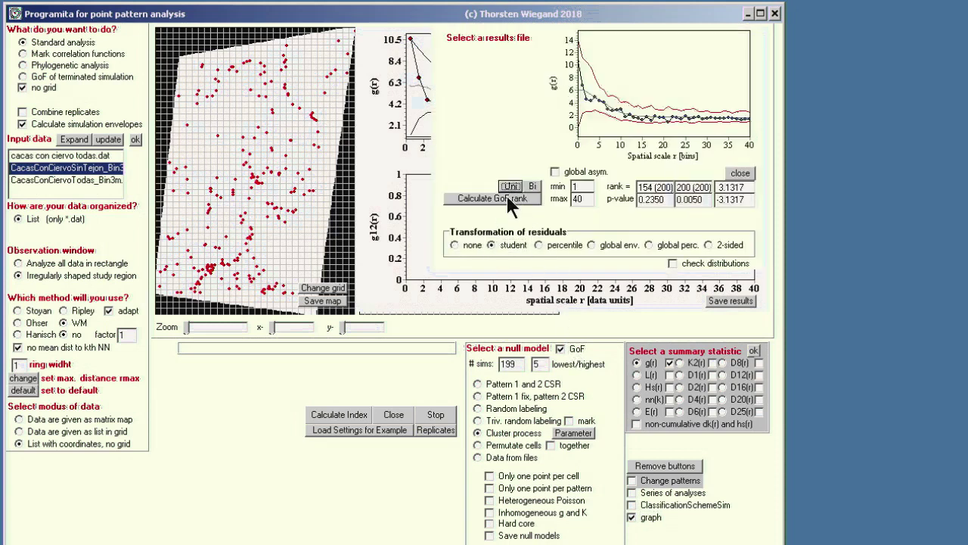
click(508, 199)
Set rmin to 0, recalculate the g(r) goodness-of-fit rank, and close the test
drag(583, 187, 561, 186)
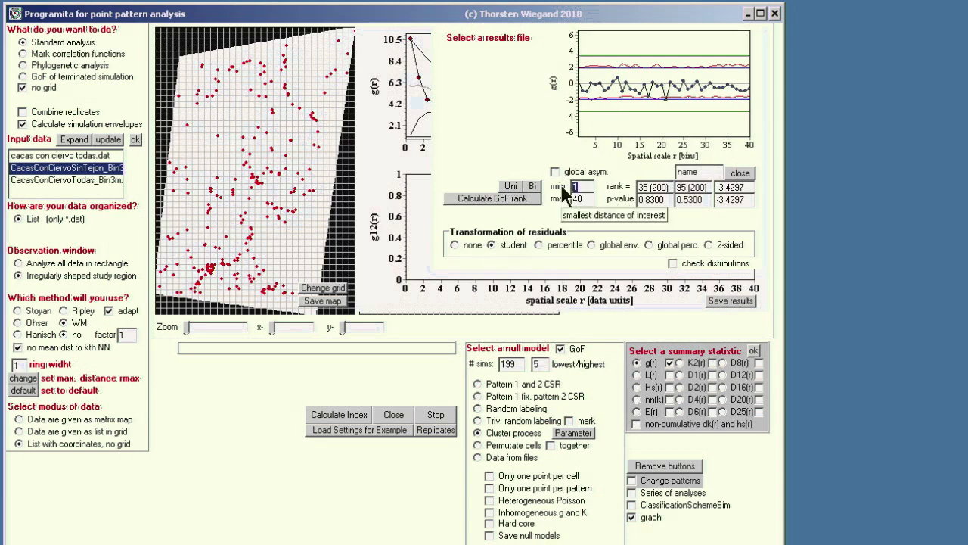
text(0)
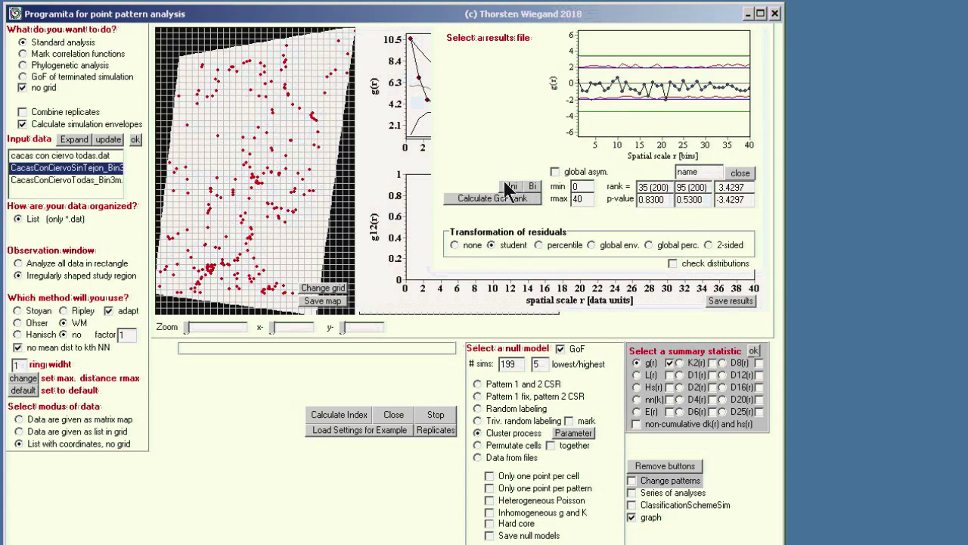
click(518, 198)
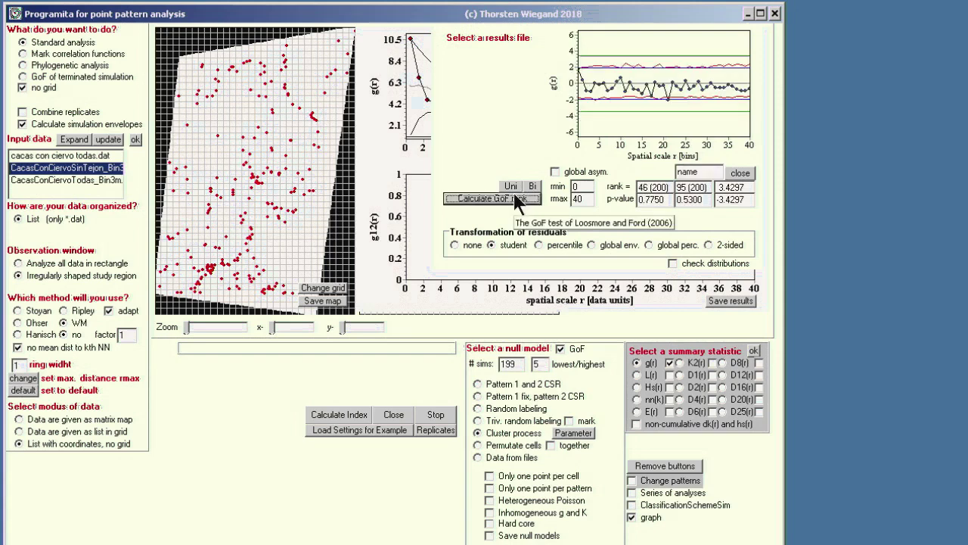
click(740, 172)
Display L(r) and calculate its univariate goodness-of-fit rank with studentized residuals from rmin 0 to rmax 40
click(643, 373)
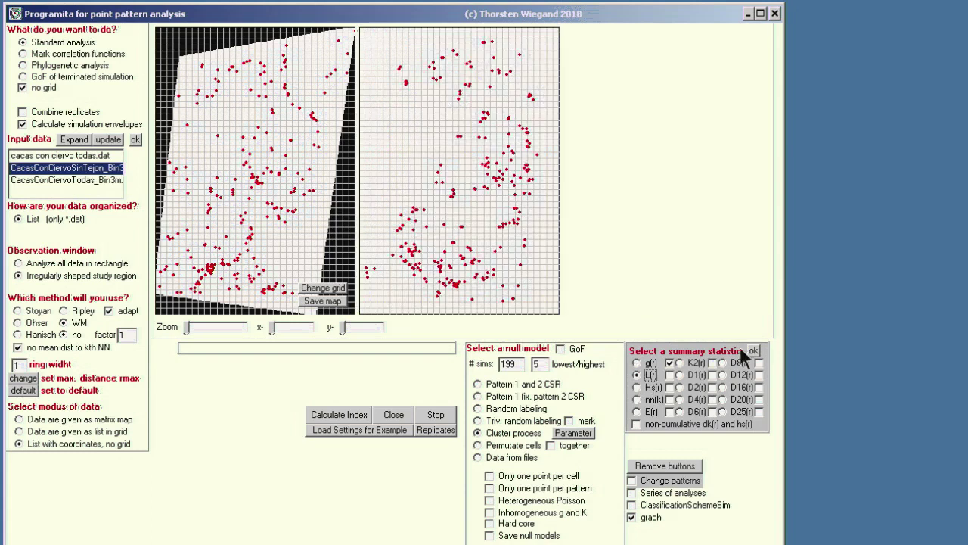
click(754, 350)
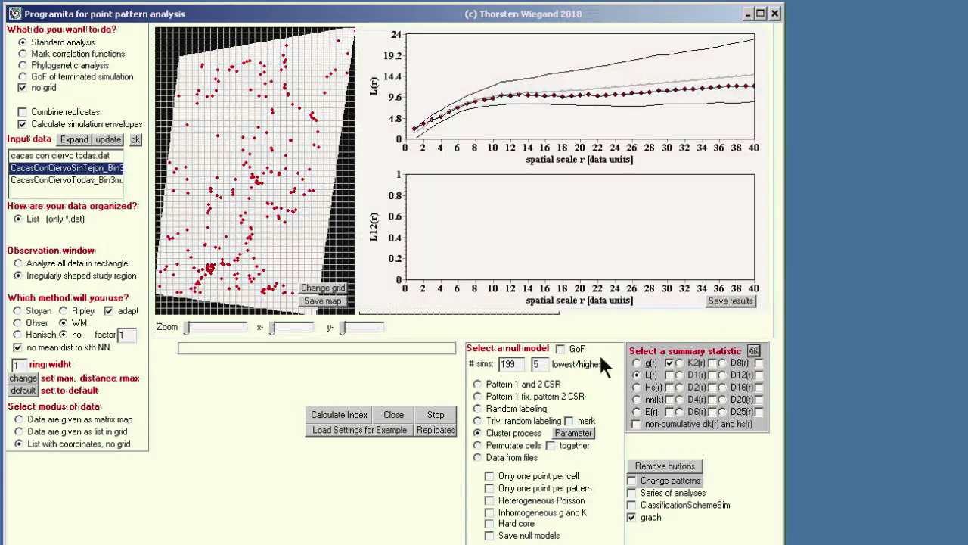
click(575, 349)
click(510, 189)
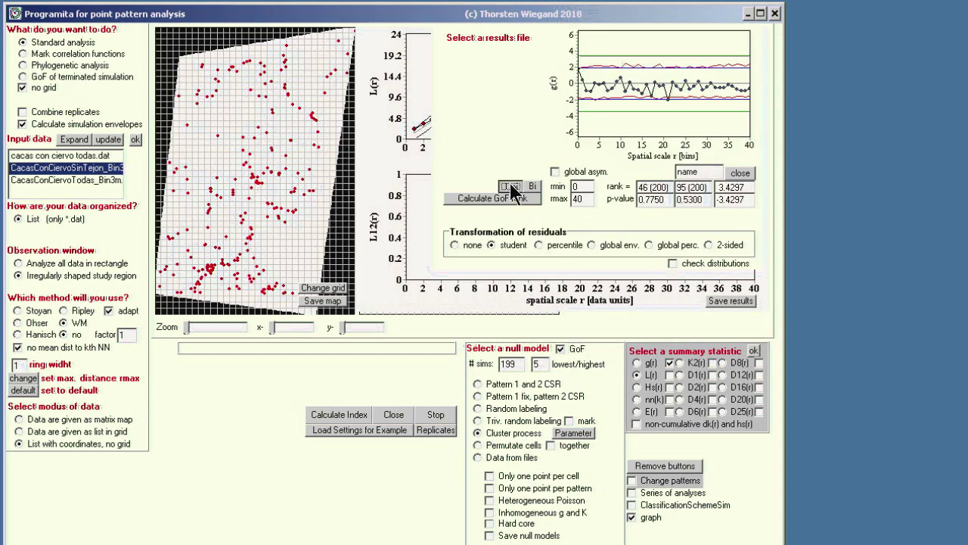
click(508, 197)
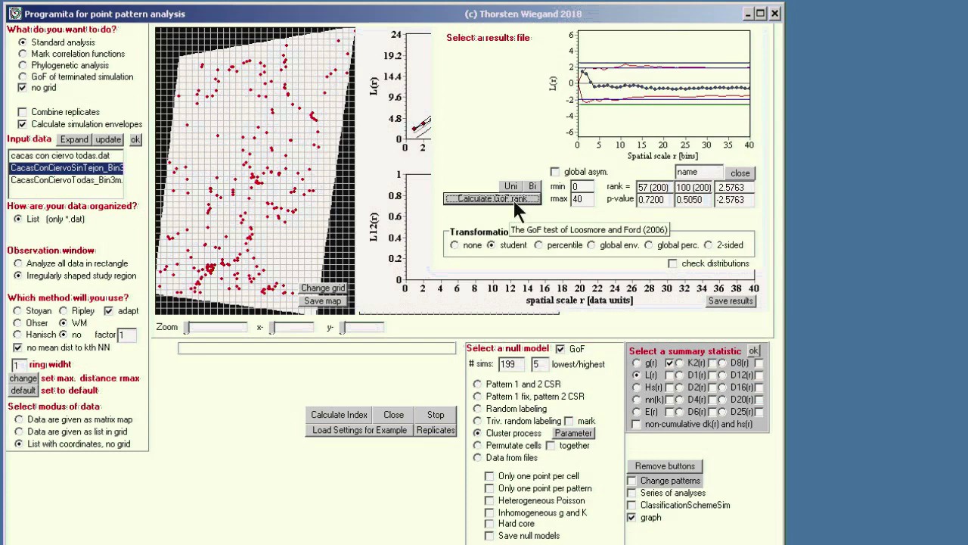
click(746, 177)
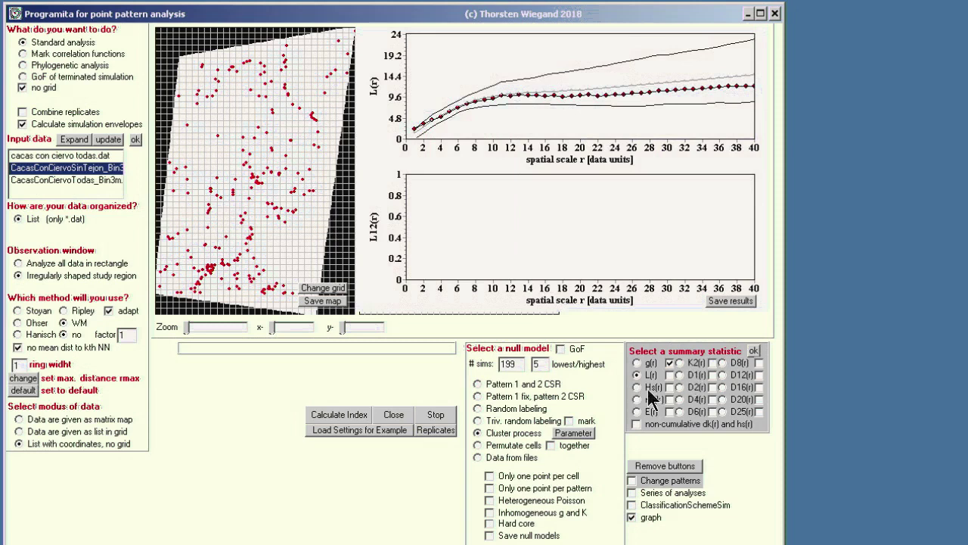
Display D1(r) and calculate its univariate goodness-of-fit rank with studentized residuals from rmin 0 to rmax 40
click(757, 349)
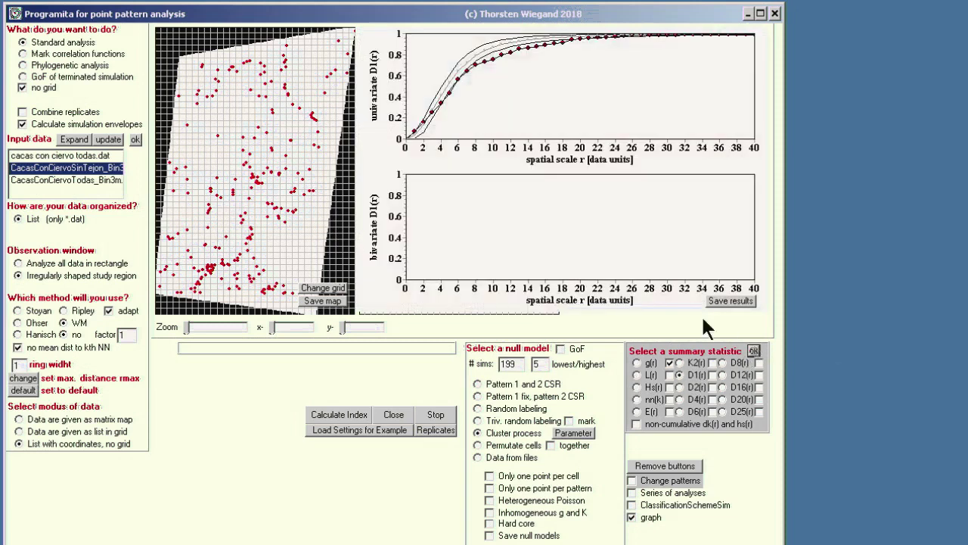
click(576, 350)
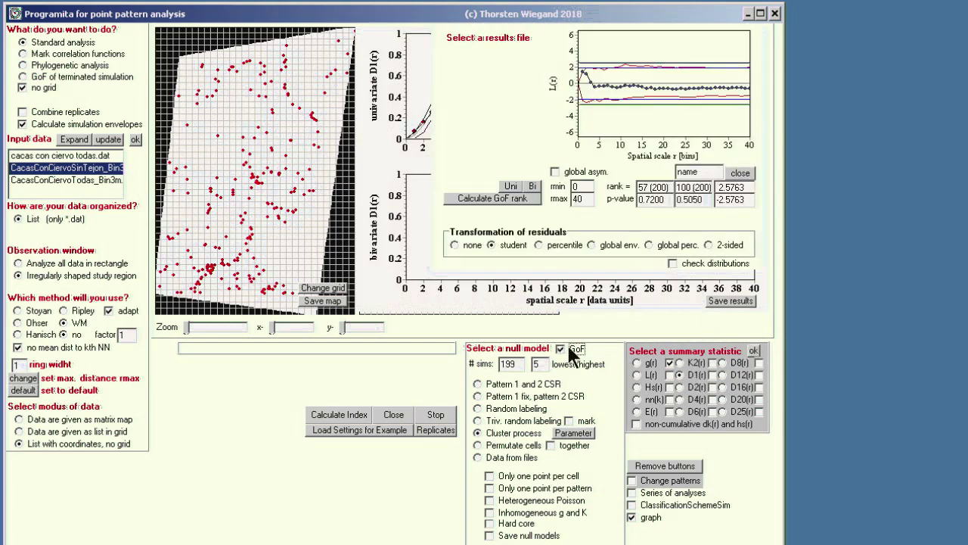
click(512, 186)
click(516, 197)
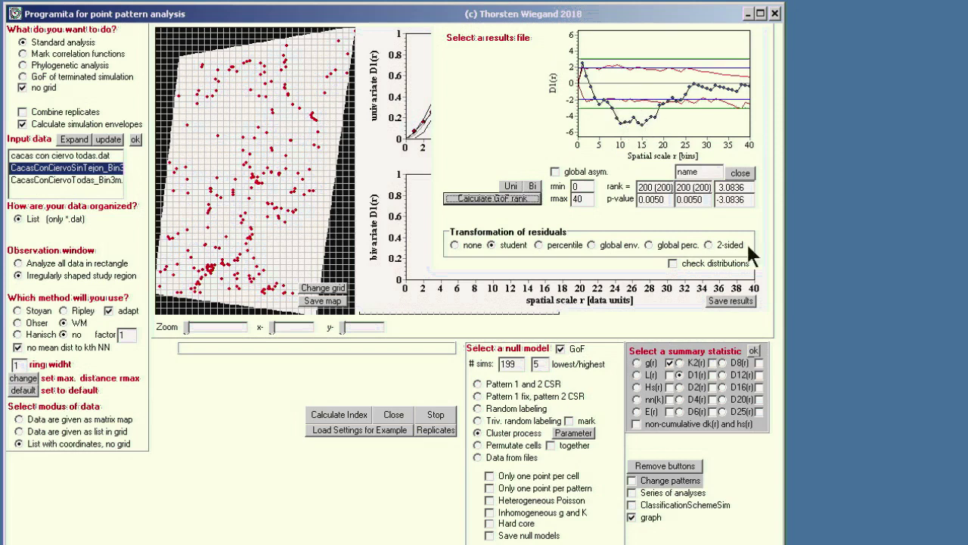
click(739, 173)
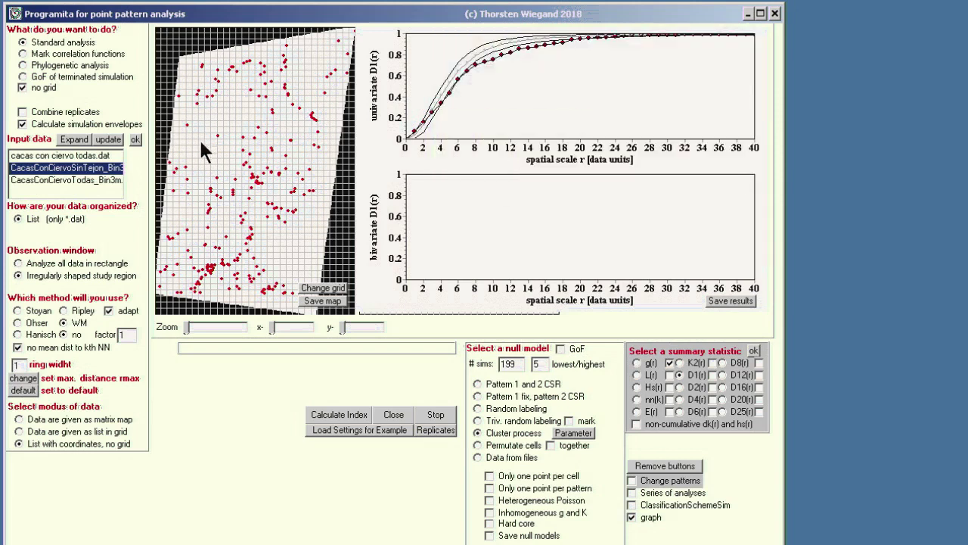